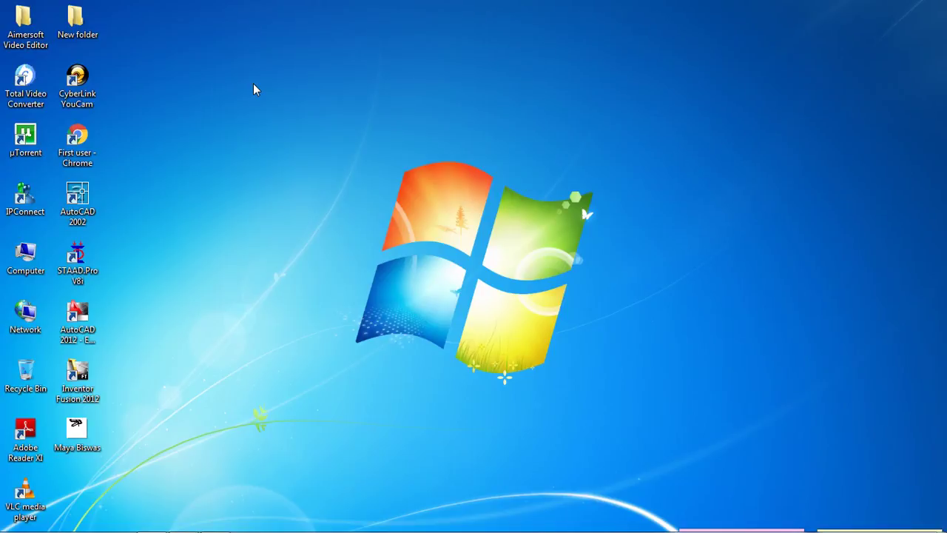
- Bring up the truss images in the photo viewer and browse them to the 003-roof-truss-given.gif drawing
mouse_move(197, 526)
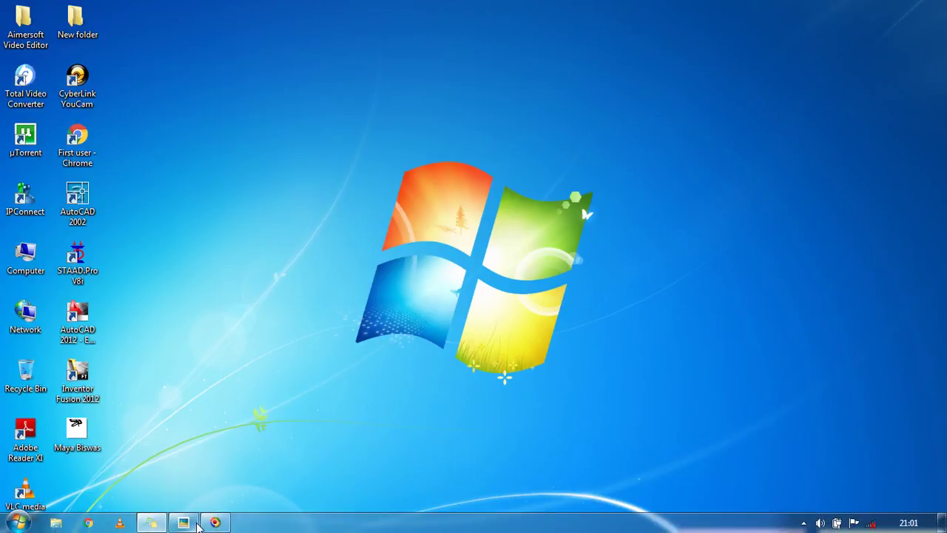
left_click(197, 524)
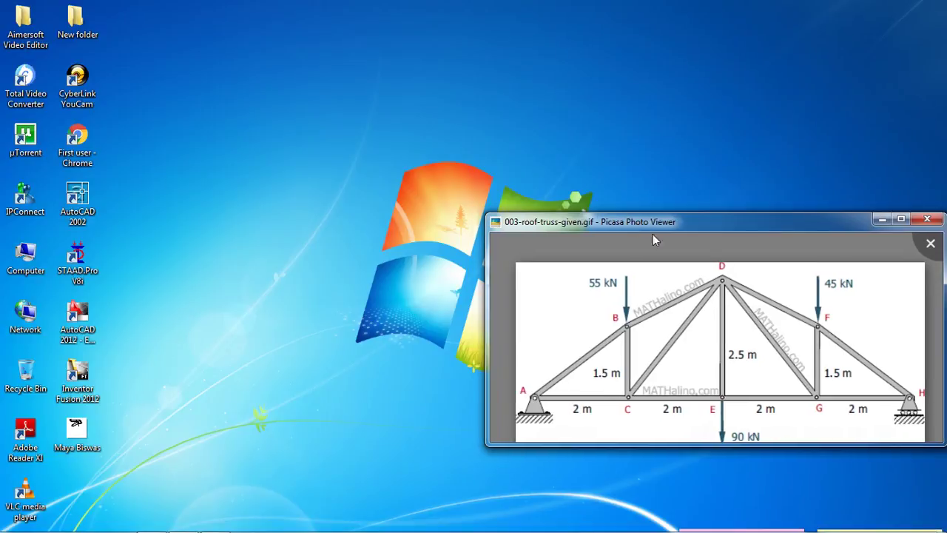
key("Right")
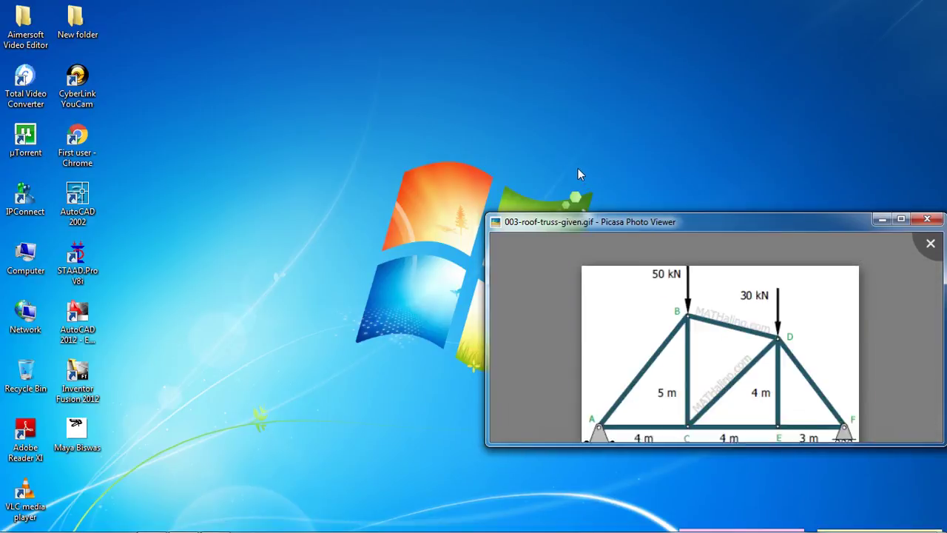
key("Right")
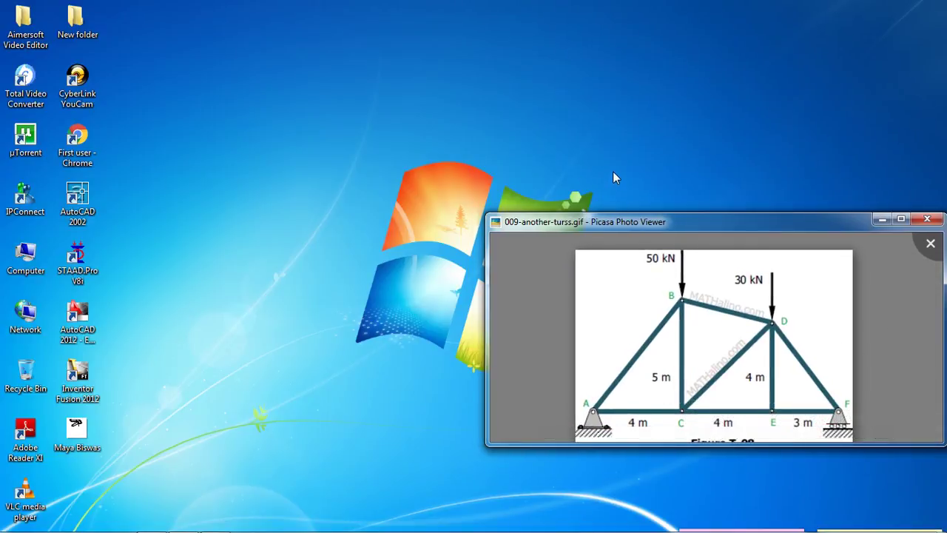
key("Left")
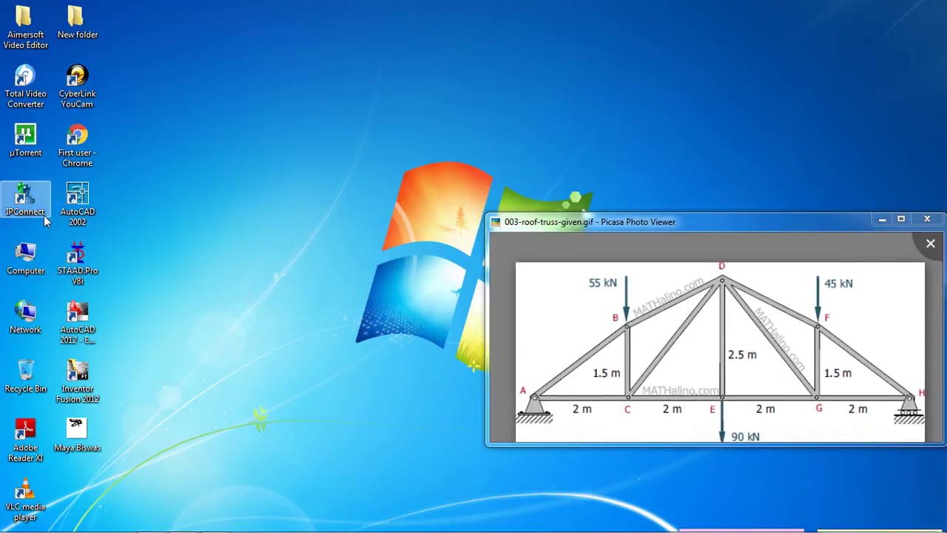
- Start STAAD.Pro and create a Truss project Structure1 in meters and kilonewtons, overwriting the existing file and beginning with Add Beam
double_click(81, 256)
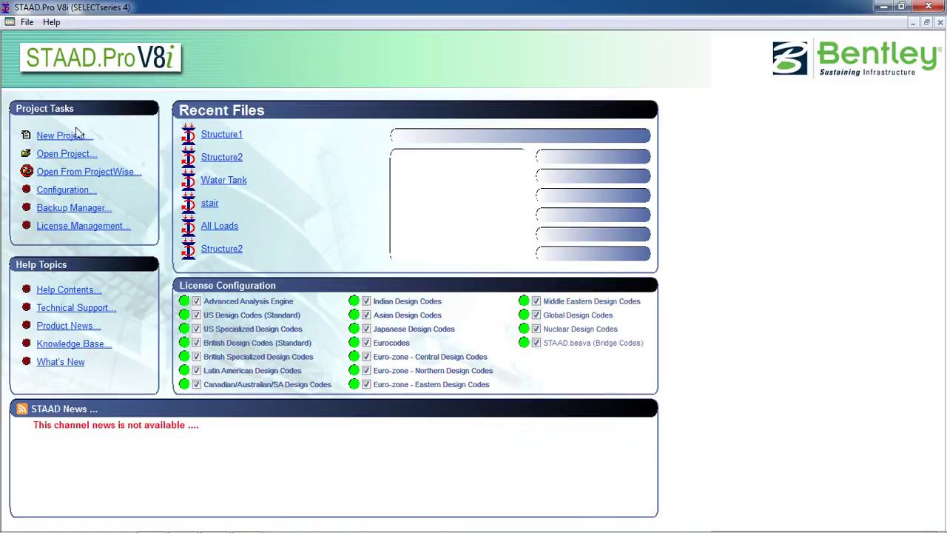
left_click(76, 134)
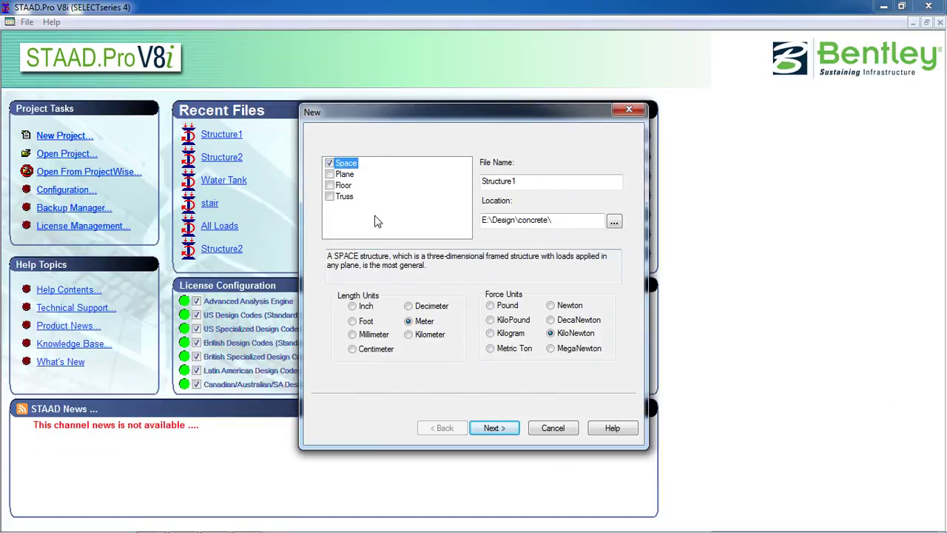
left_click(343, 197)
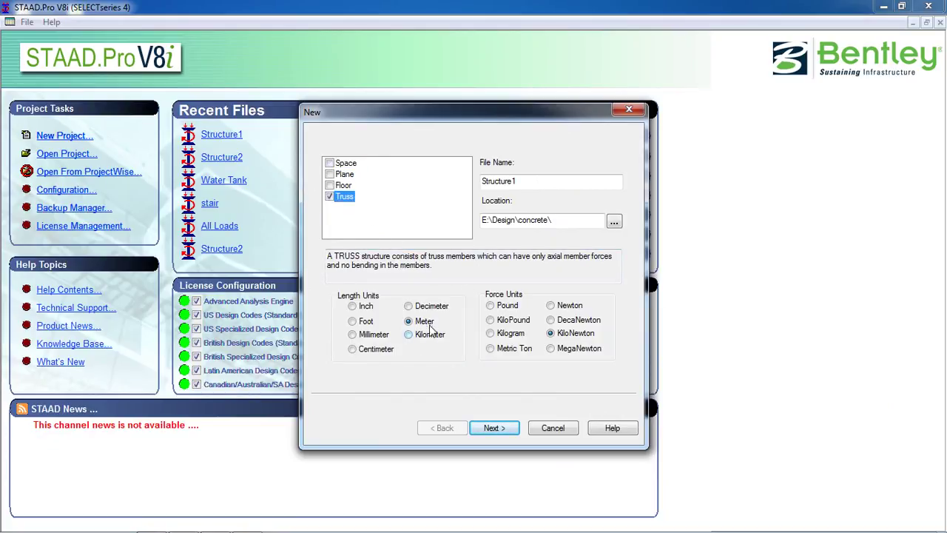
left_click(495, 427)
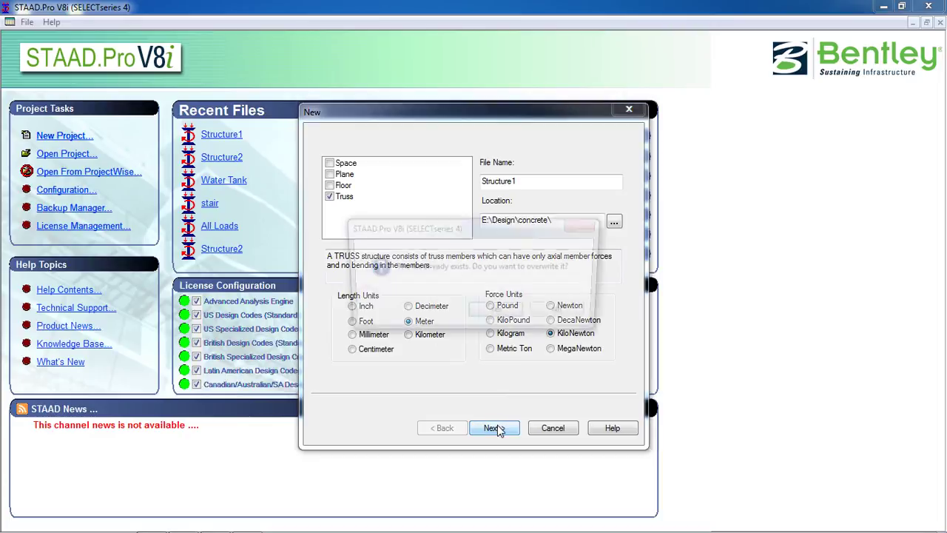
left_click(555, 314)
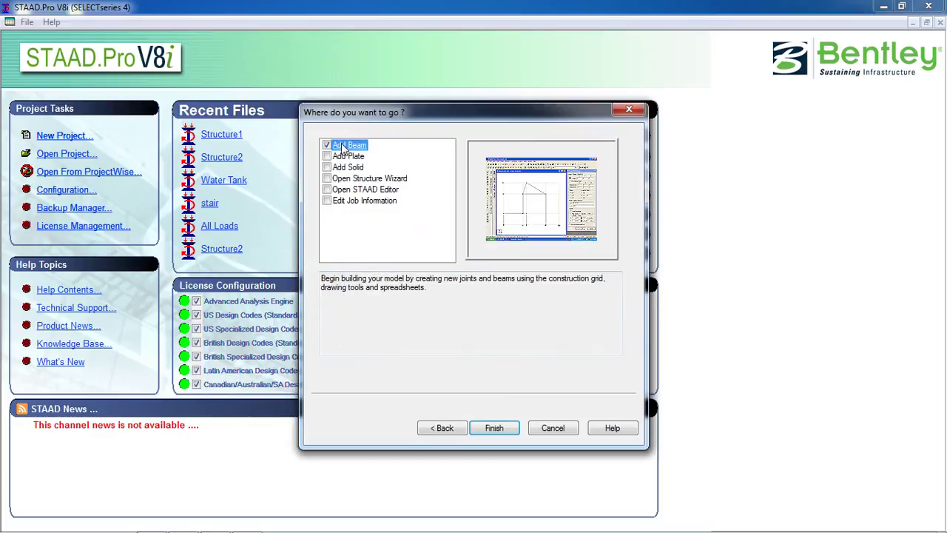
left_click(498, 430)
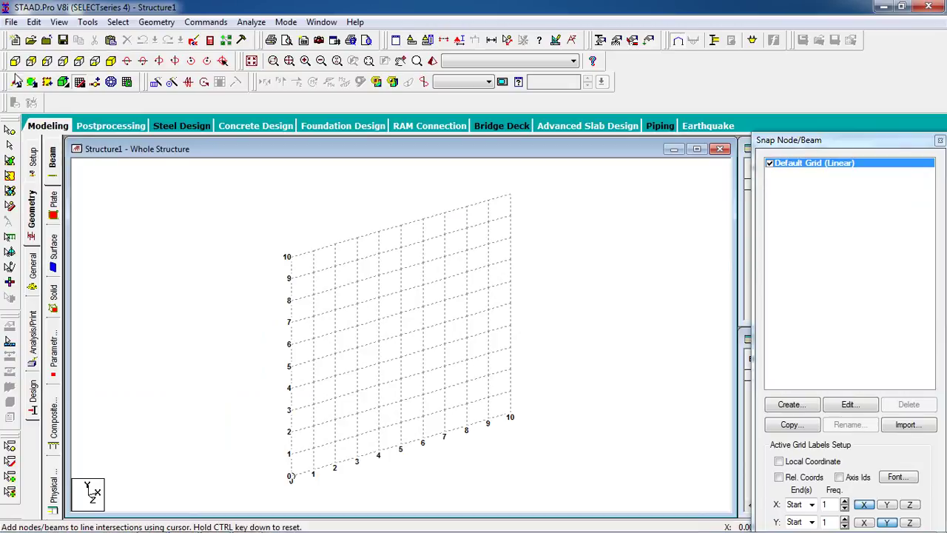
- Show the front view and set the default grid's spacing to 2 m in X and 0.5 m in Y, consulting the truss drawing
left_click(15, 63)
left_click(192, 525)
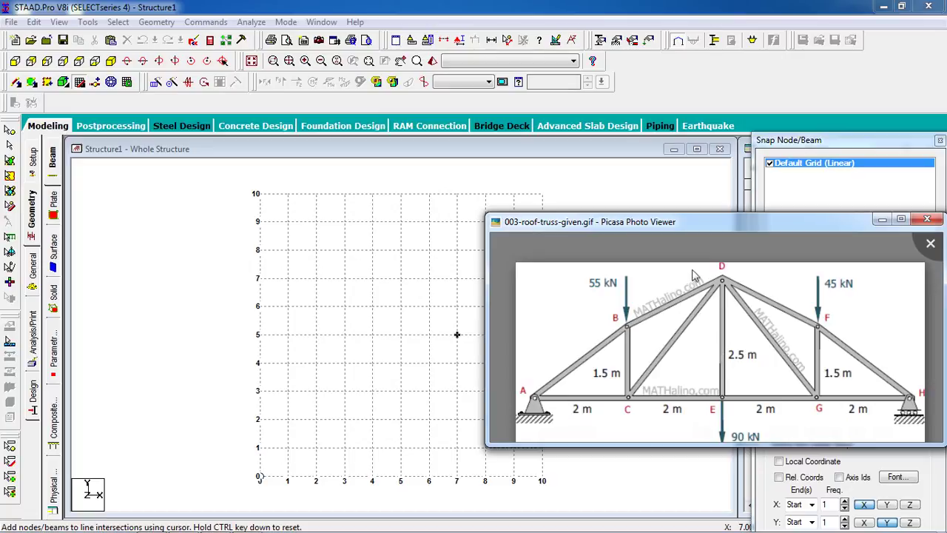
left_click(547, 8)
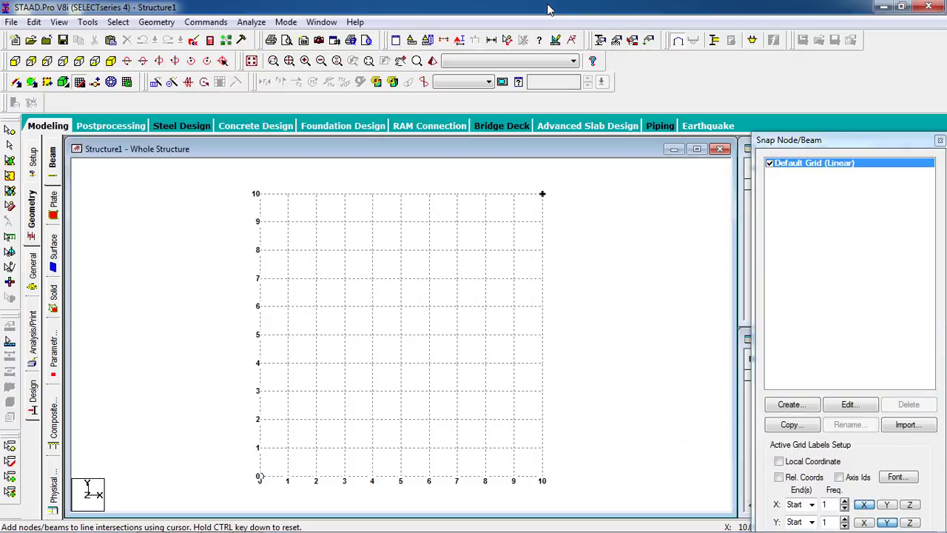
left_click(850, 406)
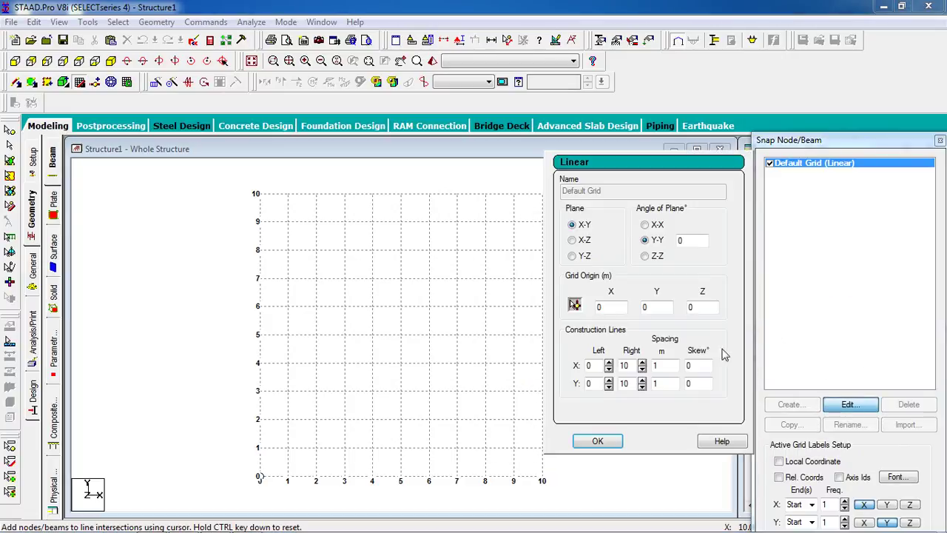
double_click(671, 368)
type("2")
double_click(664, 384)
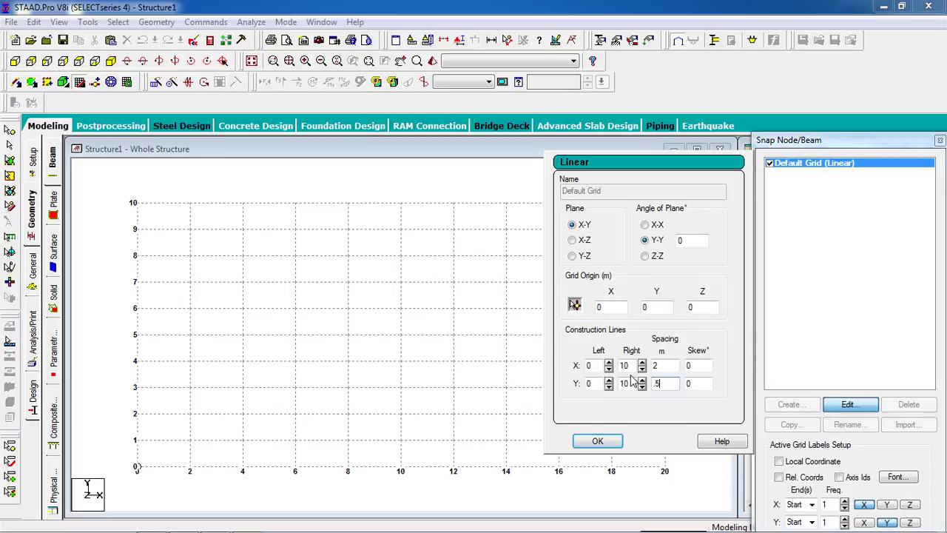
left_click(598, 440)
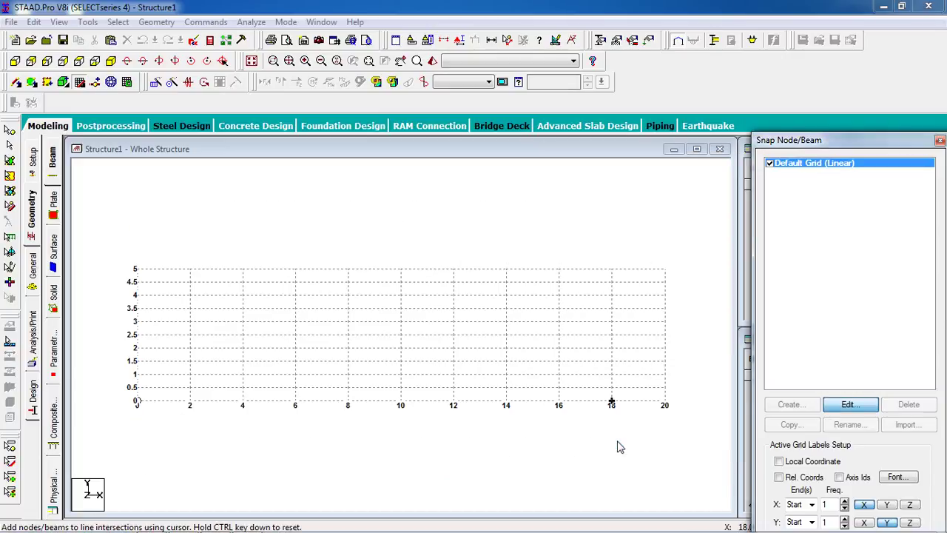
- Draw the truss's bottom chord from X = 0 to 8 m as four consecutive 2 m members at Y = 0
left_click(151, 522)
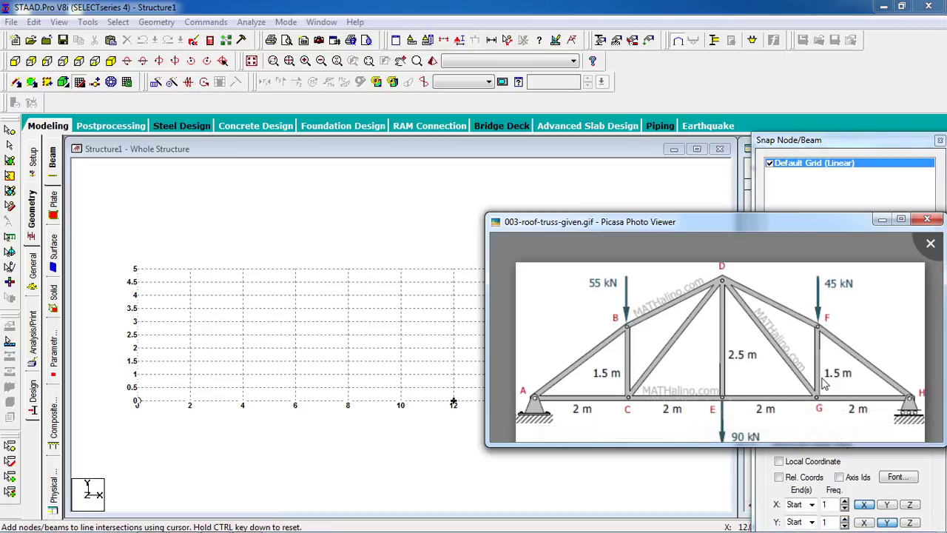
left_click(524, 7)
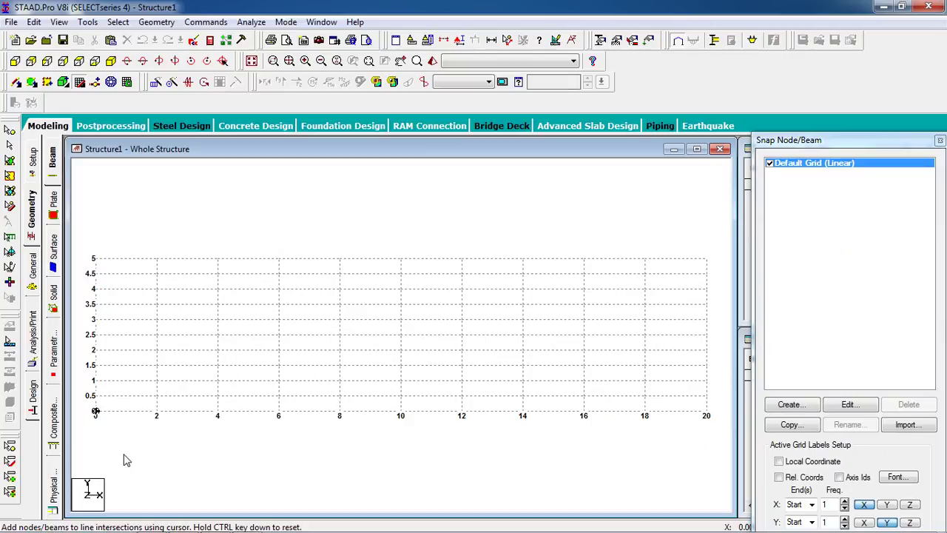
left_click(95, 412)
left_click(156, 415)
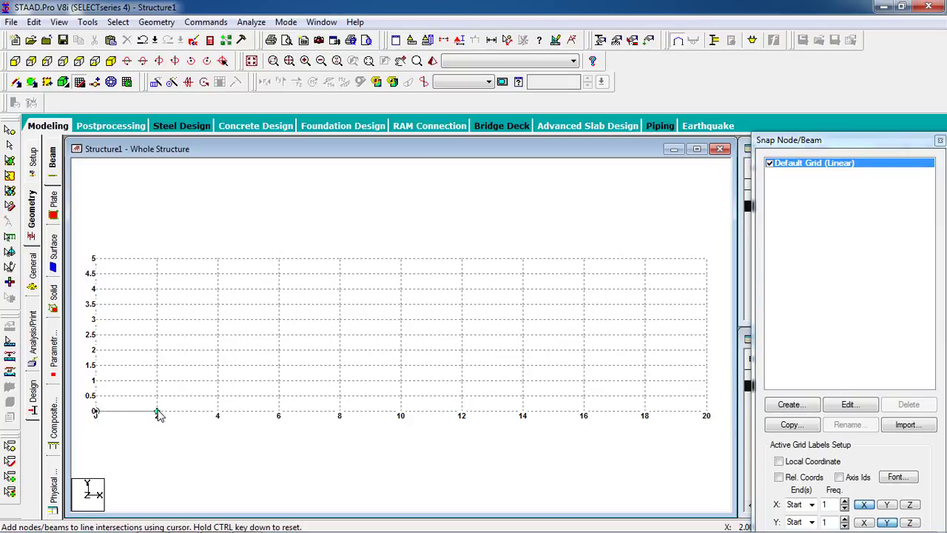
left_click(217, 415)
left_click(278, 413)
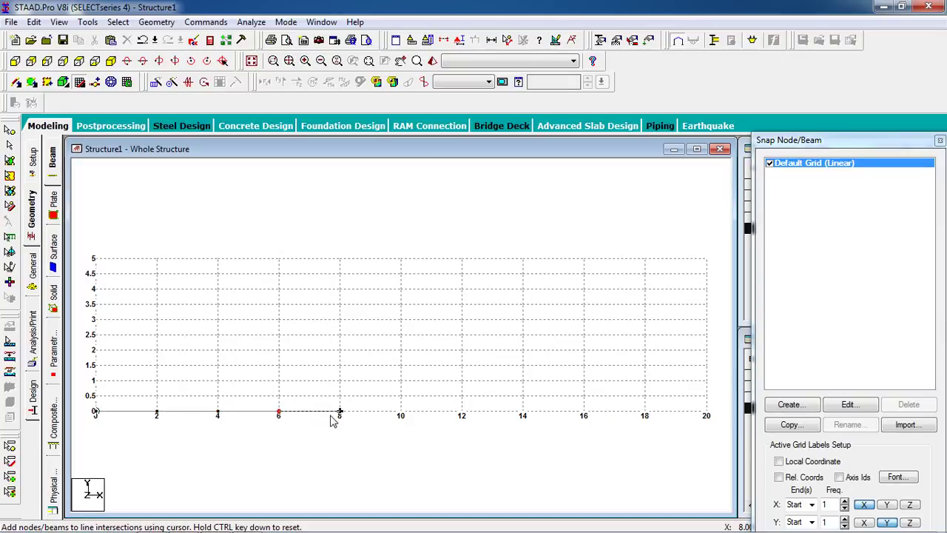
left_click(340, 413)
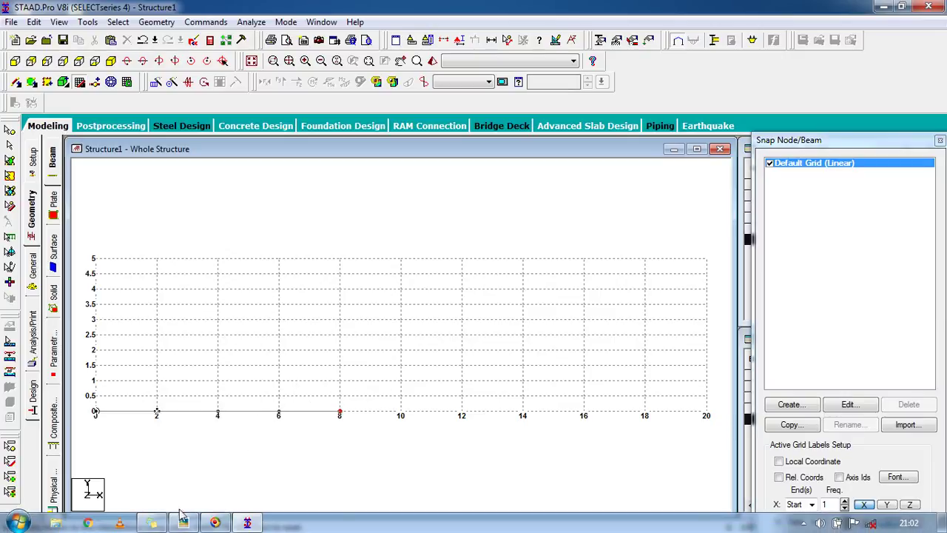
- Consult the reference drawing and add a 1.5 m vertical member above the bottom-chord node at X = 2 m
left_click(183, 521)
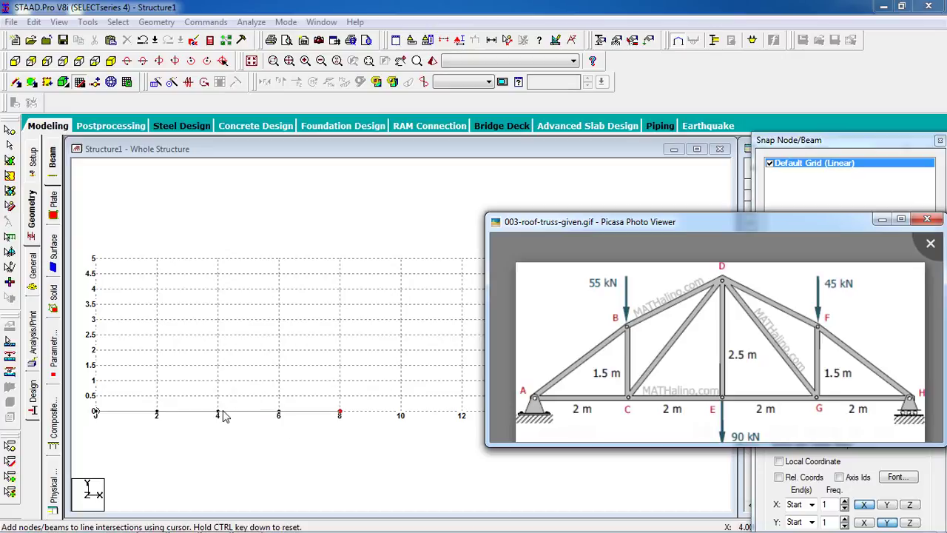
key("Escape")
key("Escape")
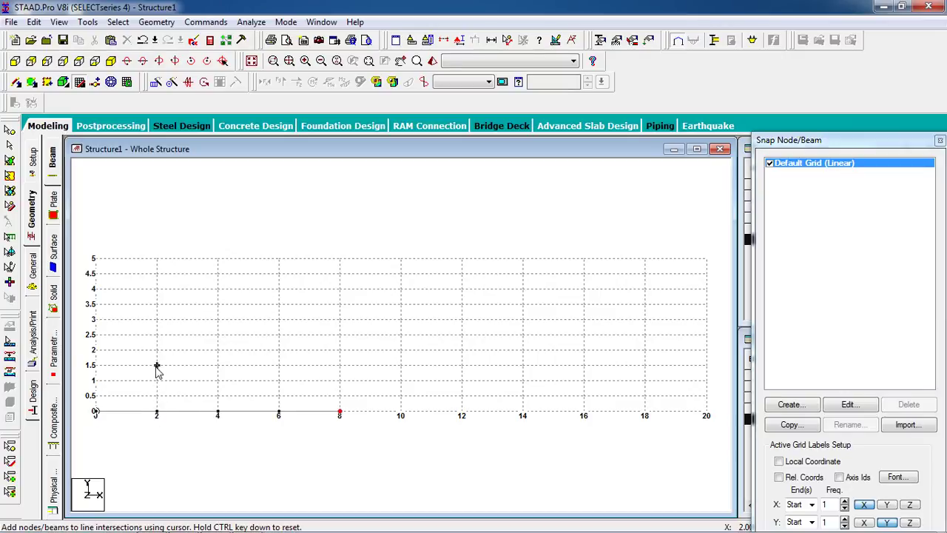
left_click(157, 366)
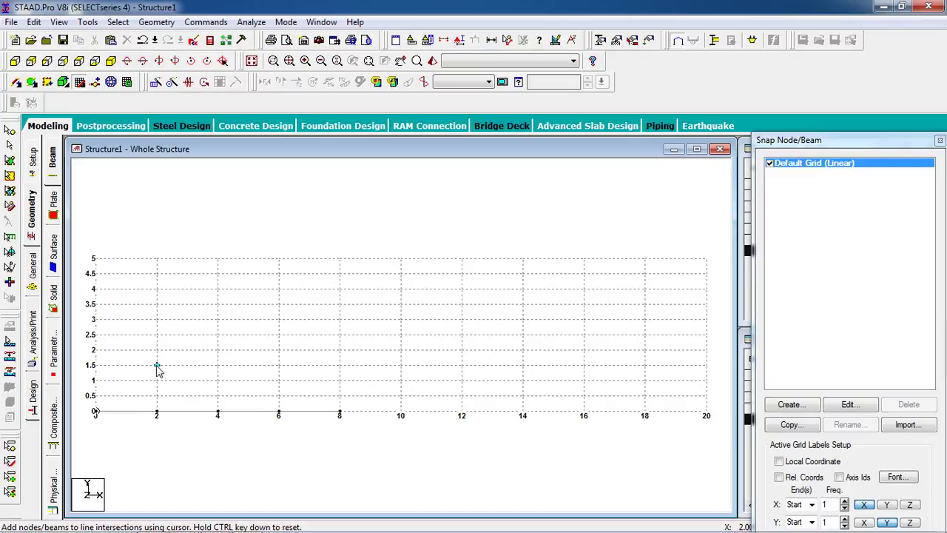
left_click(157, 411)
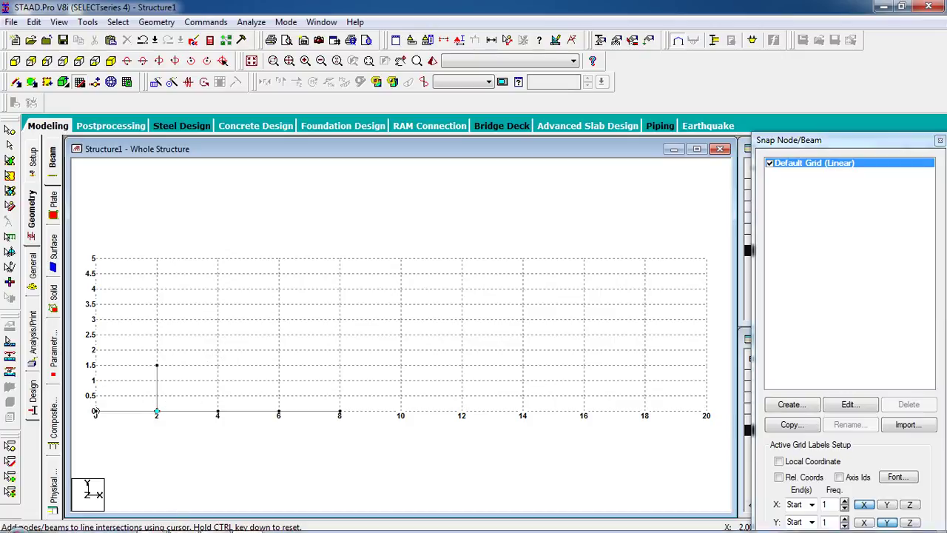
- Draw the diagonals from (2, 0) to the apex (4, 2.5) and down to (6, 0), plus a vertical member up to (6, 1.5)
left_click(198, 523)
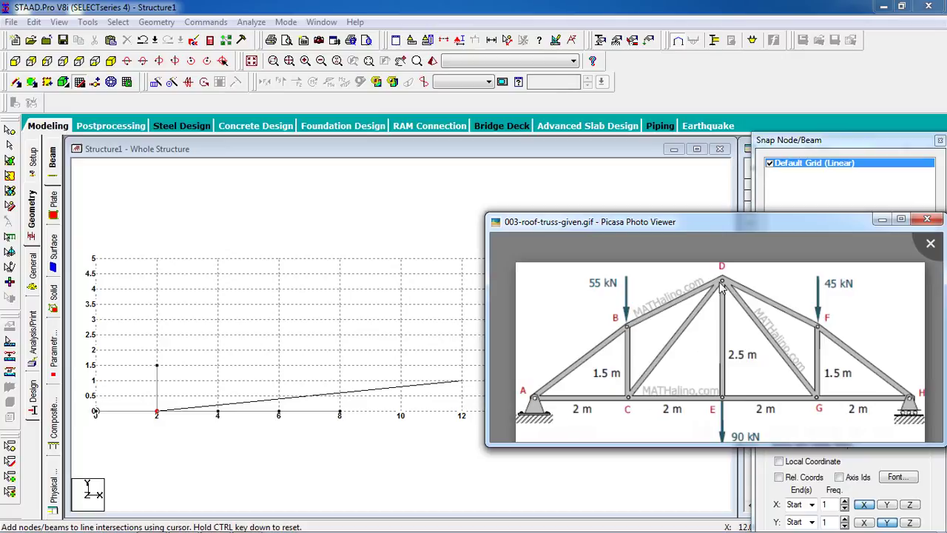
key("Escape")
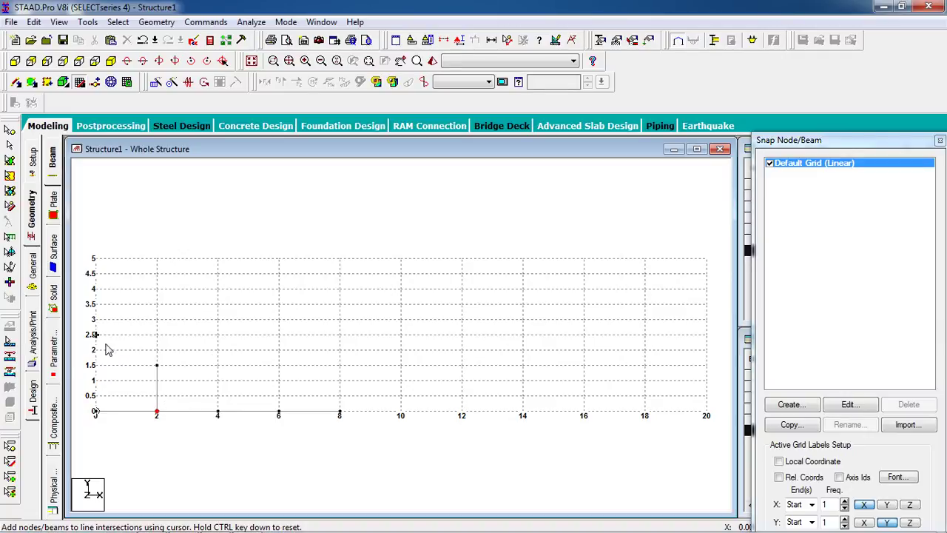
left_click(217, 337)
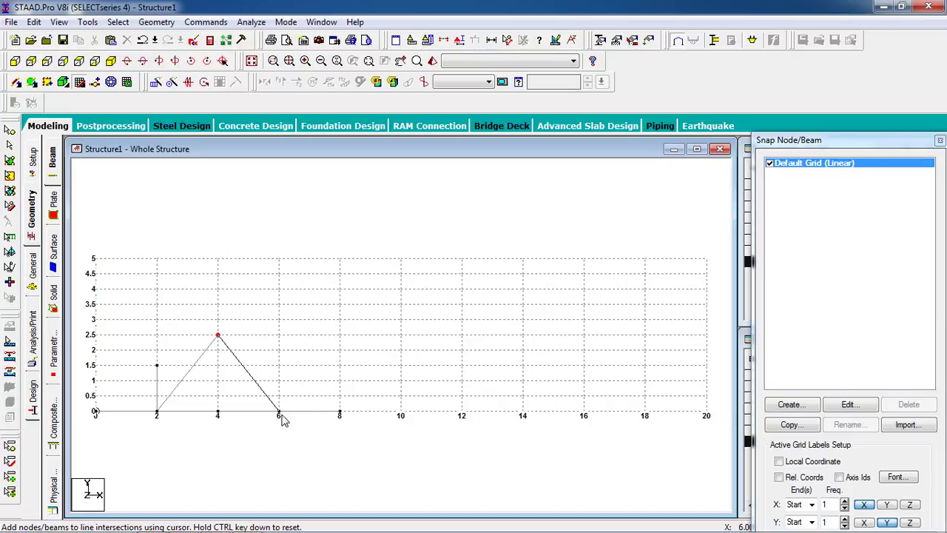
left_click(280, 415)
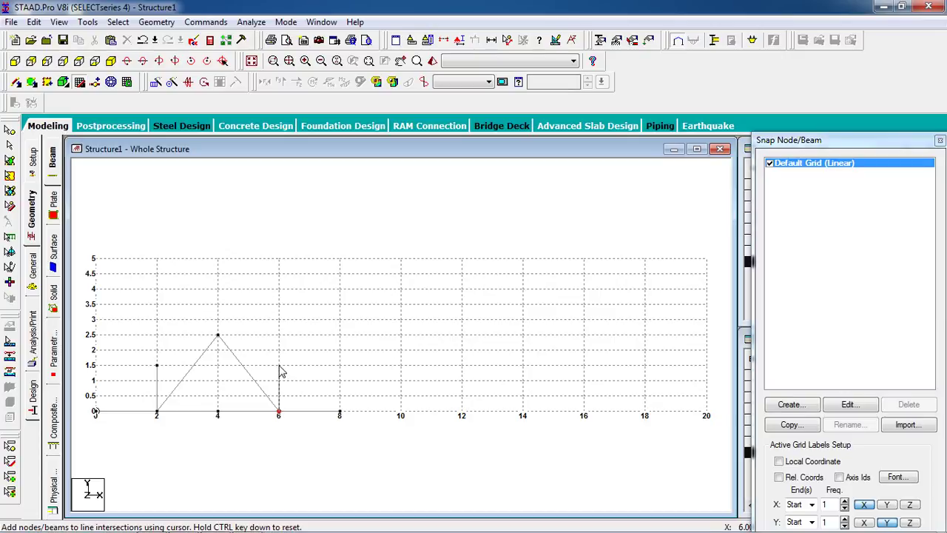
left_click(279, 365)
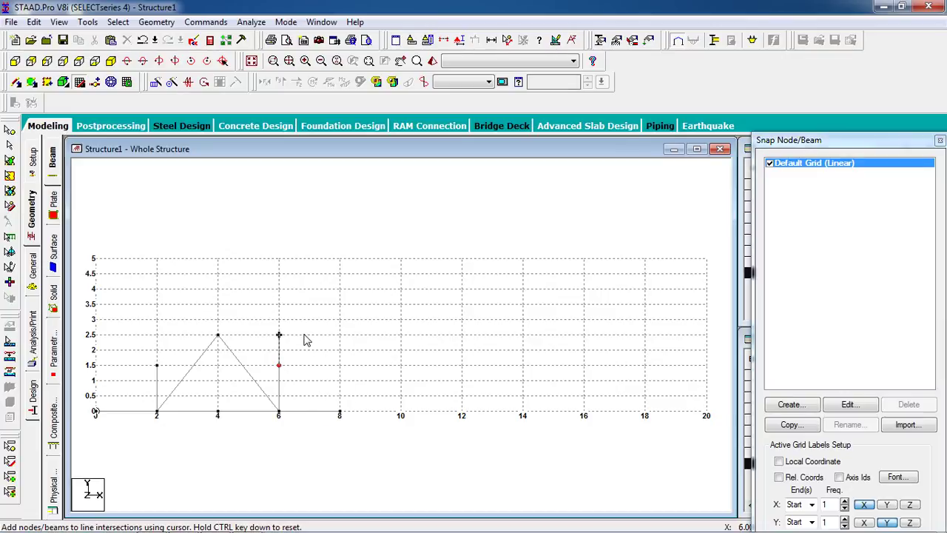
- Turn off the snap node/beam grid and compare the partly drawn truss with the roof-truss reference image
mouse_move(235, 528)
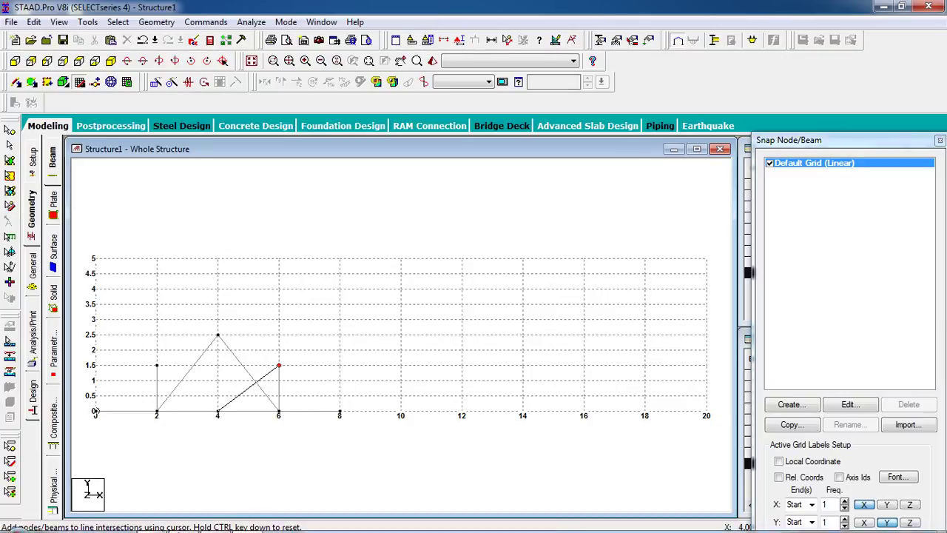
left_click(184, 524)
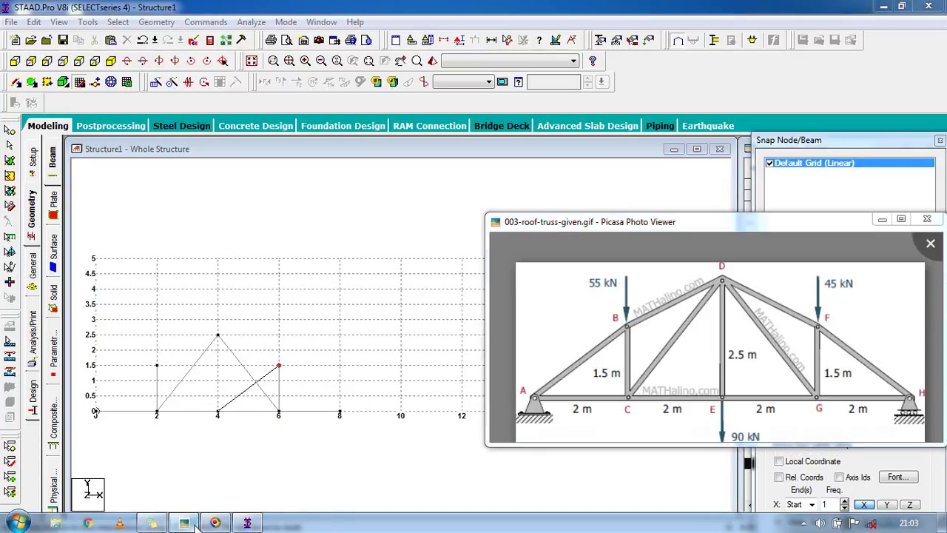
left_click(183, 523)
left_click(82, 86)
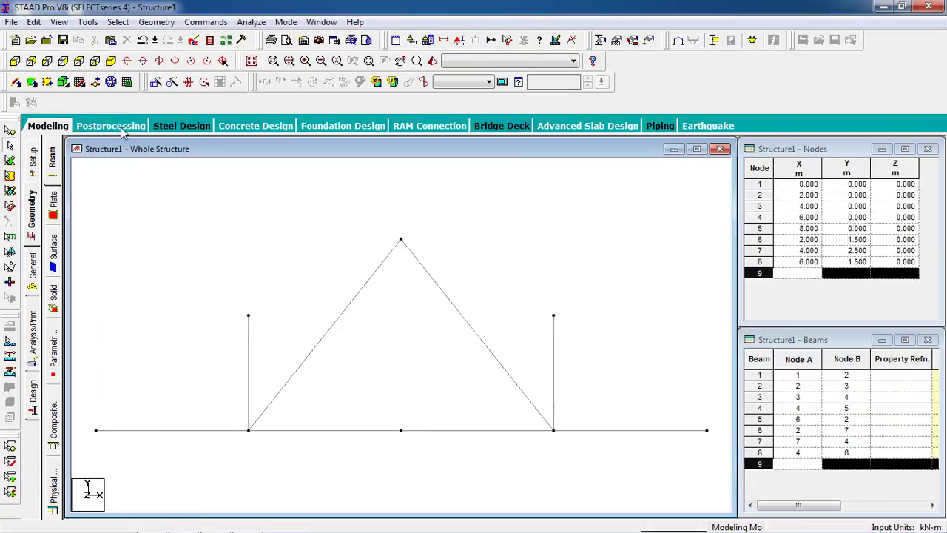
scroll(424, 346, "down", 2)
scroll(466, 356, "up", 1)
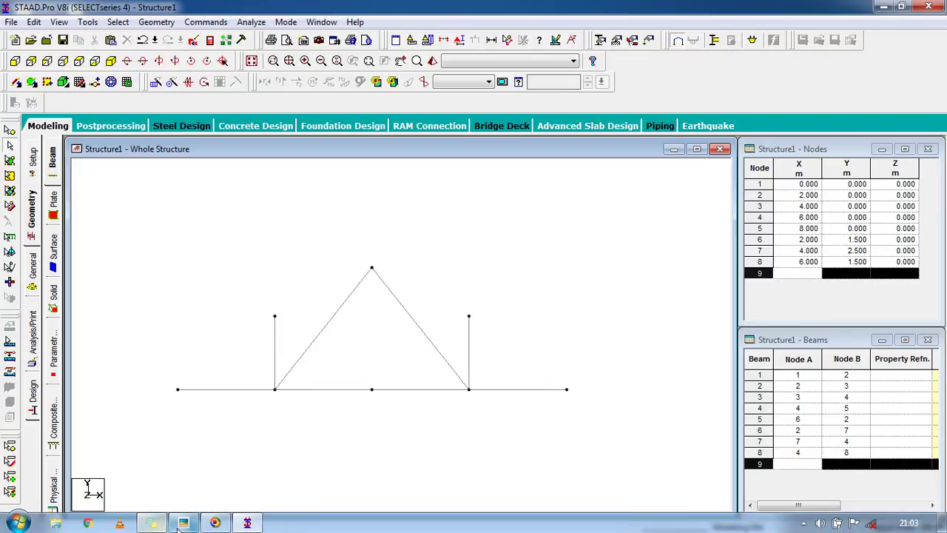
left_click(184, 523)
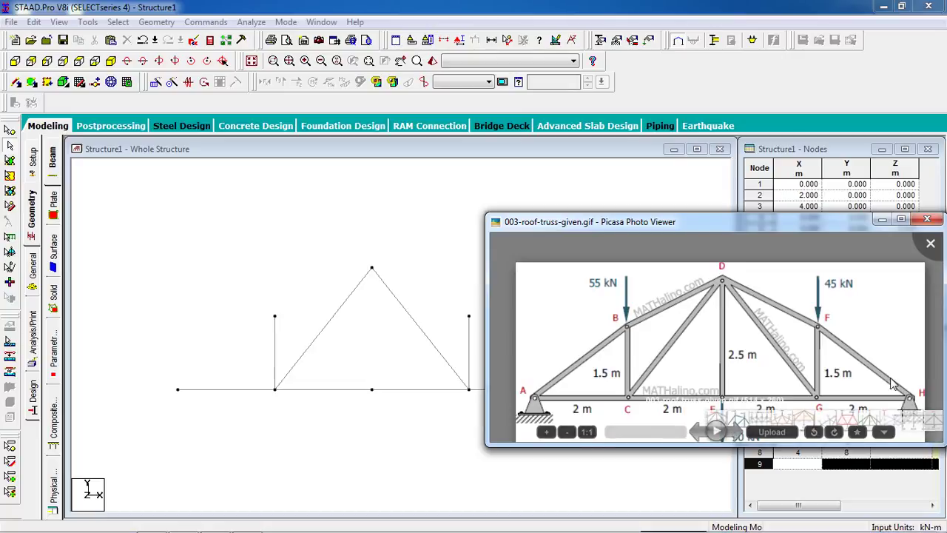
- Draw the truss's top chord from (0, 0) through (2, 1.5), (4, 2.5) and (6, 1.5) to (8, 0), plus the centre vertical
left_click(397, 6)
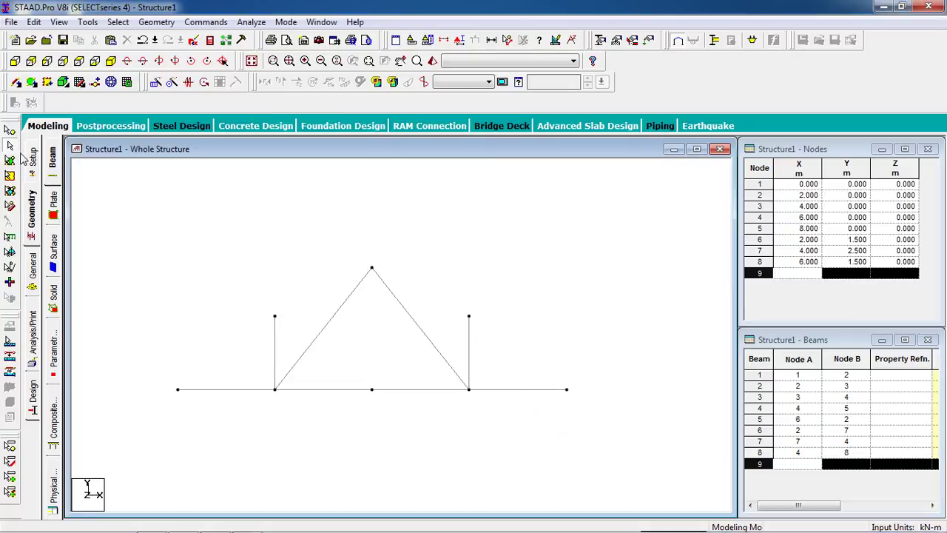
left_click(16, 82)
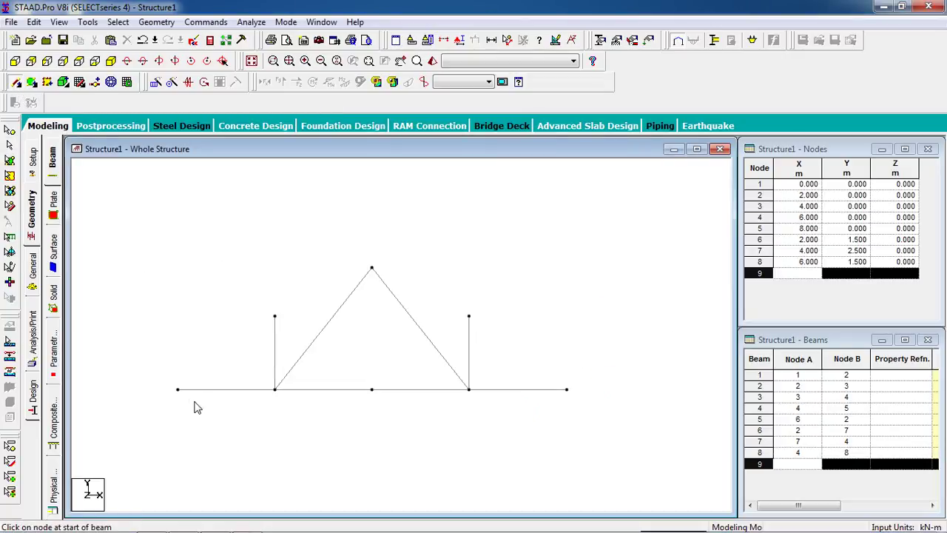
left_click_drag(178, 396, 372, 389)
left_click_drag(373, 269, 566, 389)
scroll(356, 296, "up", 2)
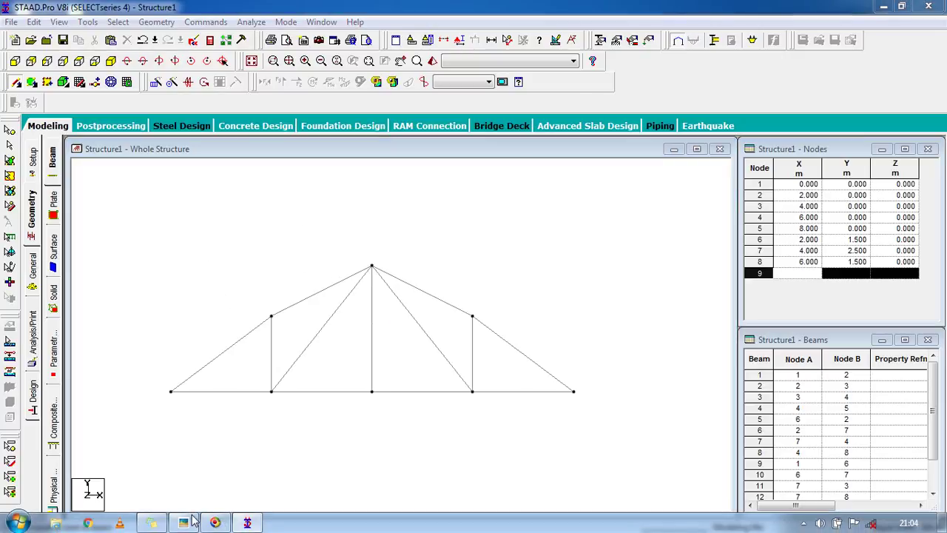
- Compare the truss with the reference image and create a pinned support definition
left_click(186, 524)
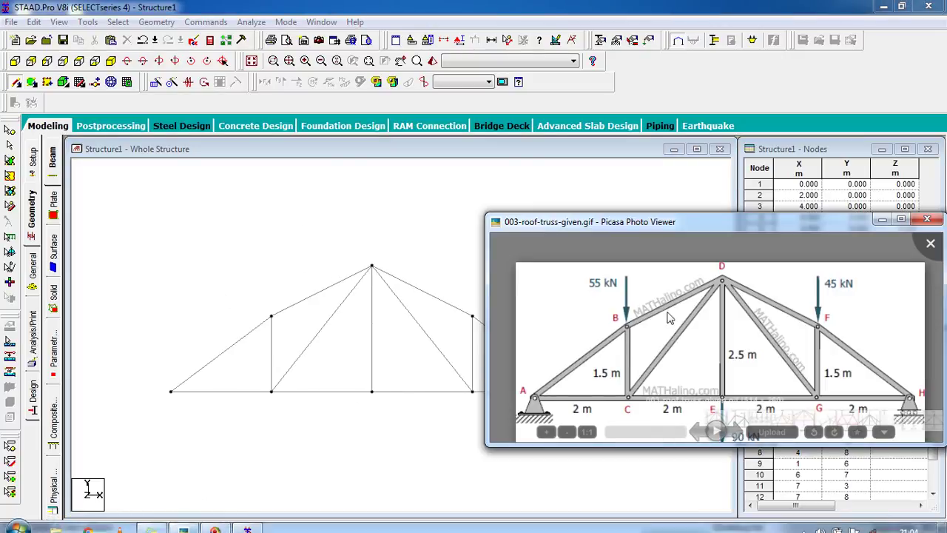
mouse_move(689, 225)
left_mouse_down()
mouse_move(733, 226)
mouse_move(675, 207)
mouse_move(706, 217)
mouse_move(675, 227)
left_mouse_up()
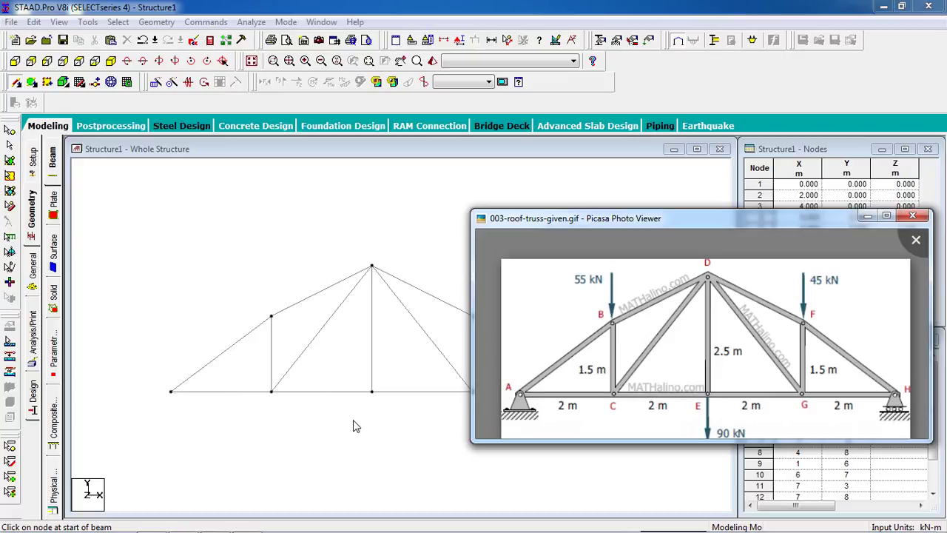
left_click(388, 6)
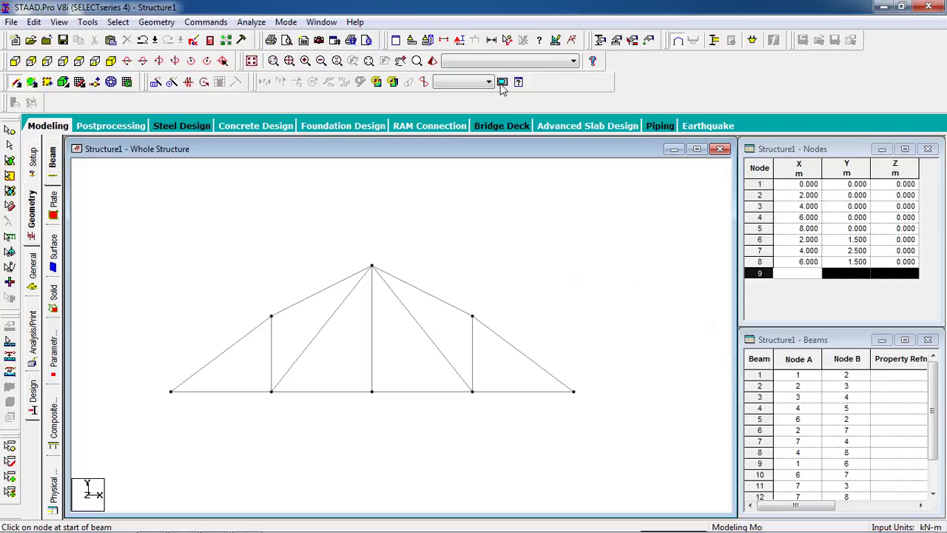
left_click(616, 40)
left_click_drag(154, 40, 757, 72)
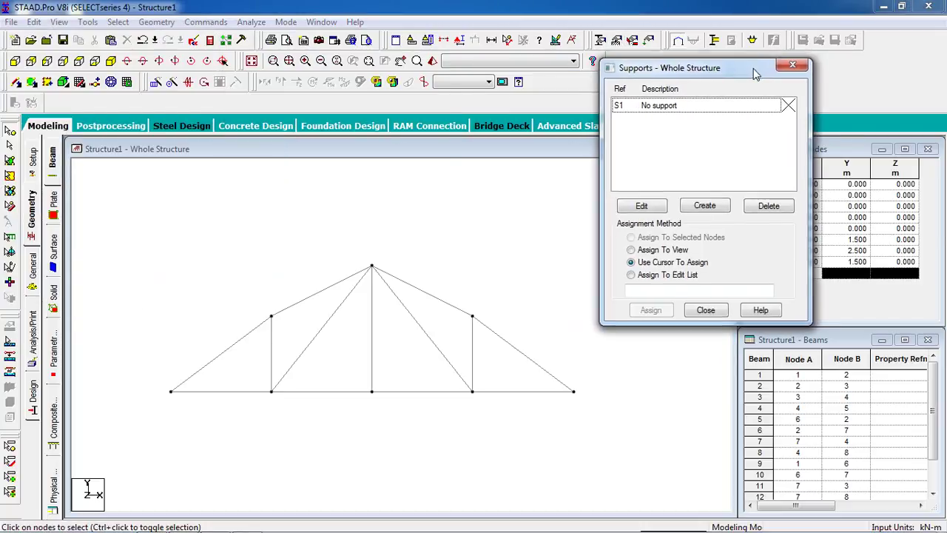
left_click(705, 205)
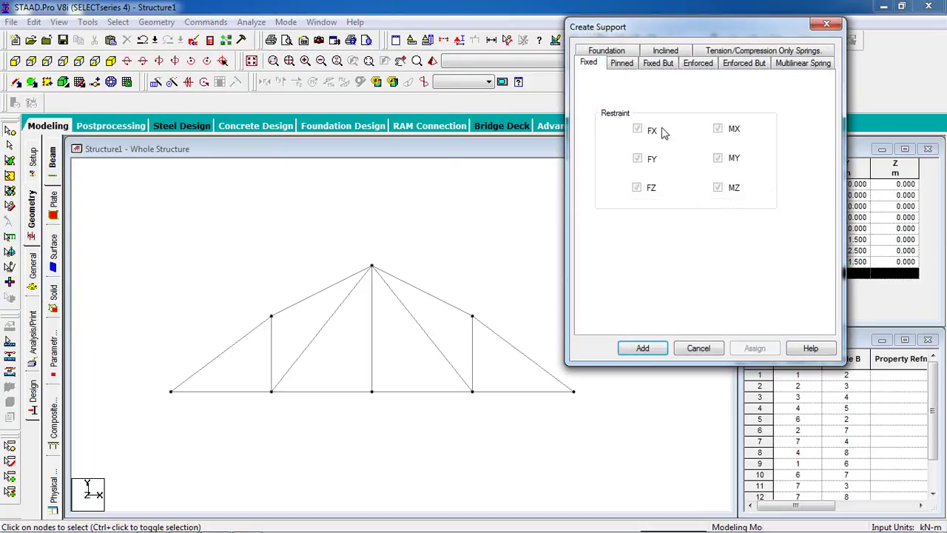
left_click(622, 63)
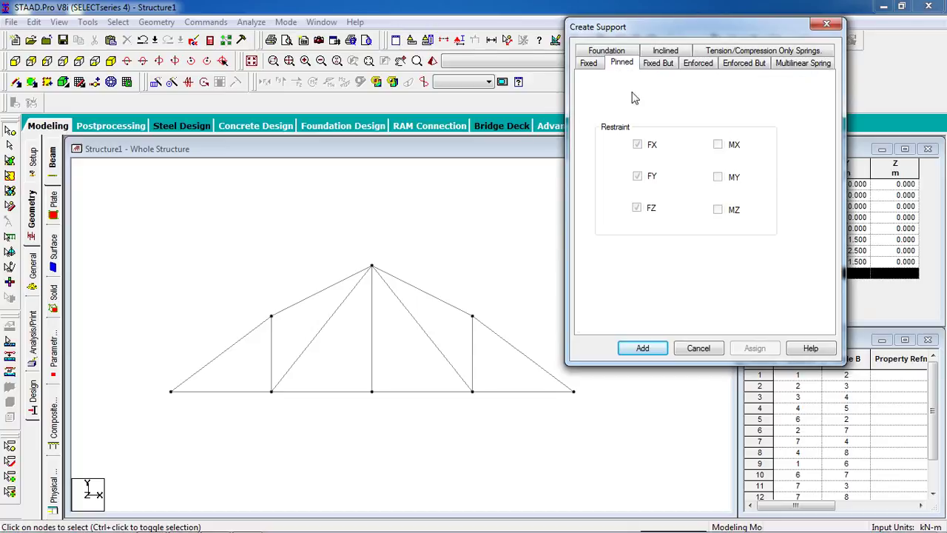
left_click(643, 348)
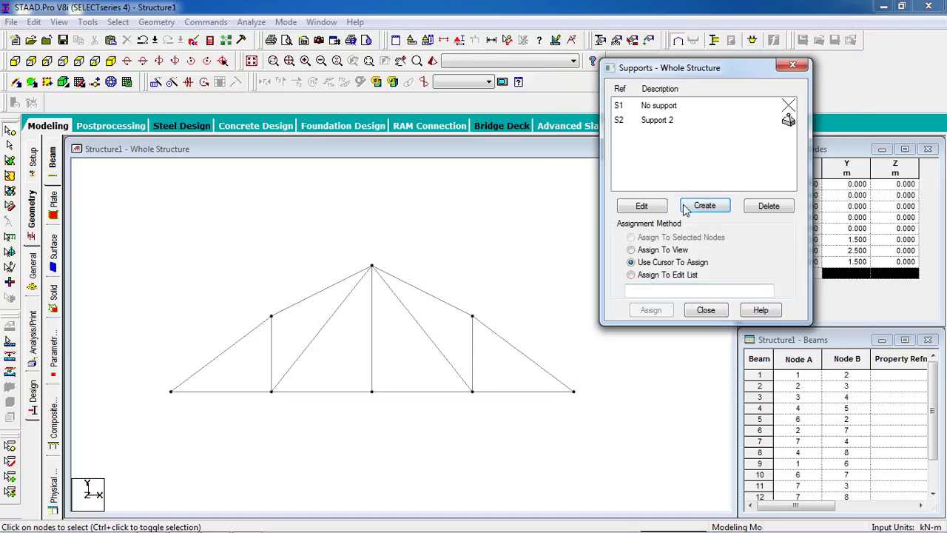
- Create a Fixed But support definition with FX released for the roller end
left_click(705, 205)
left_click(653, 66)
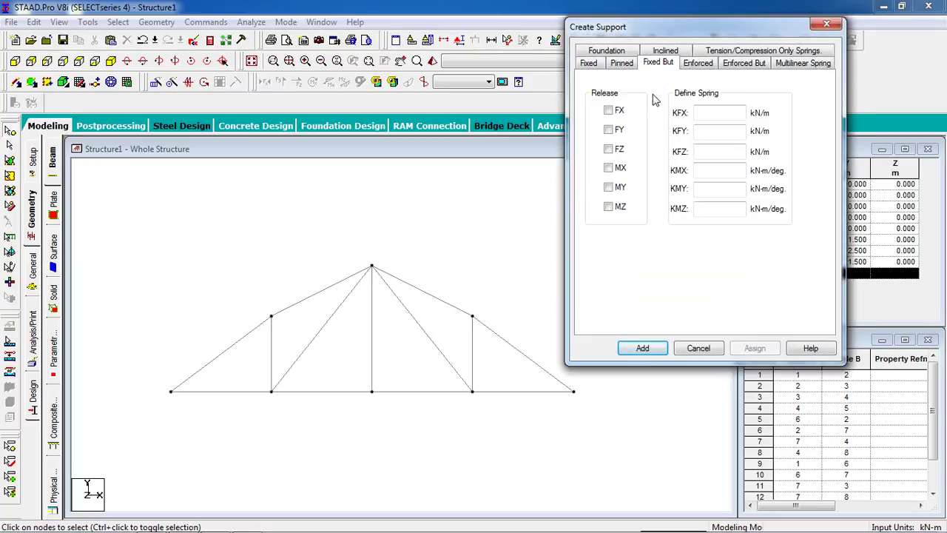
left_click(609, 111)
left_click(643, 346)
- Assign the pinned support to the bottom-chord end node at X = 0
left_click(675, 120)
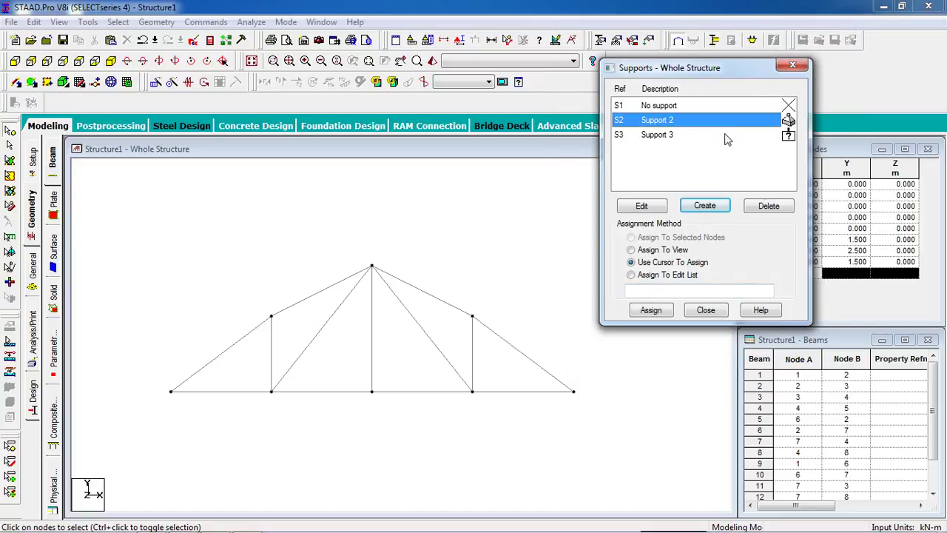
left_click_drag(205, 354, 116, 429)
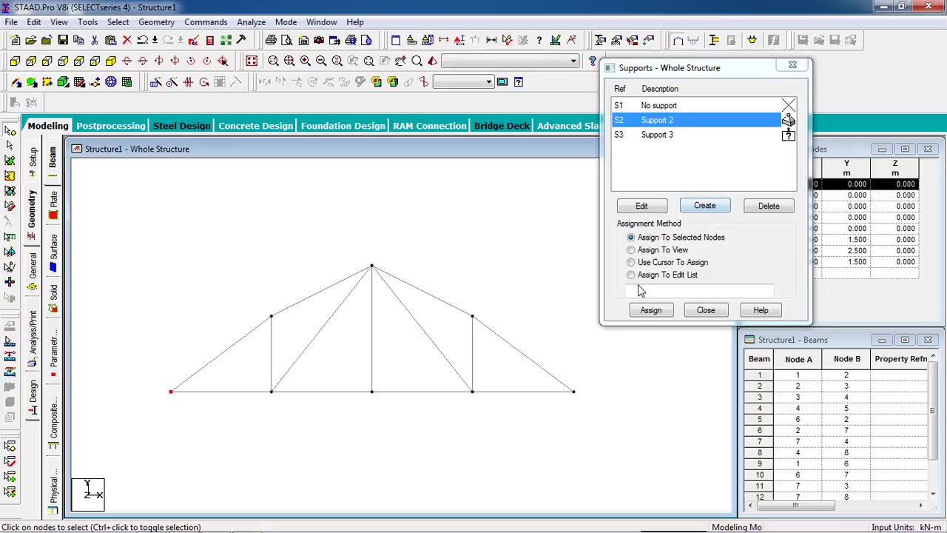
left_click(664, 309)
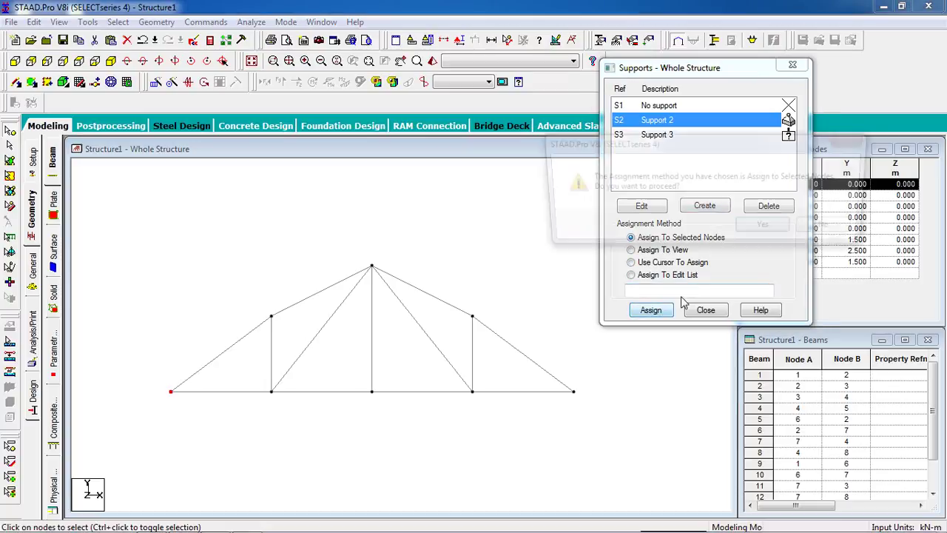
left_click(774, 227)
- Assign the Fixed But support to the bottom-chord end node at X = 8 m and close the supports dialog
left_click(648, 140)
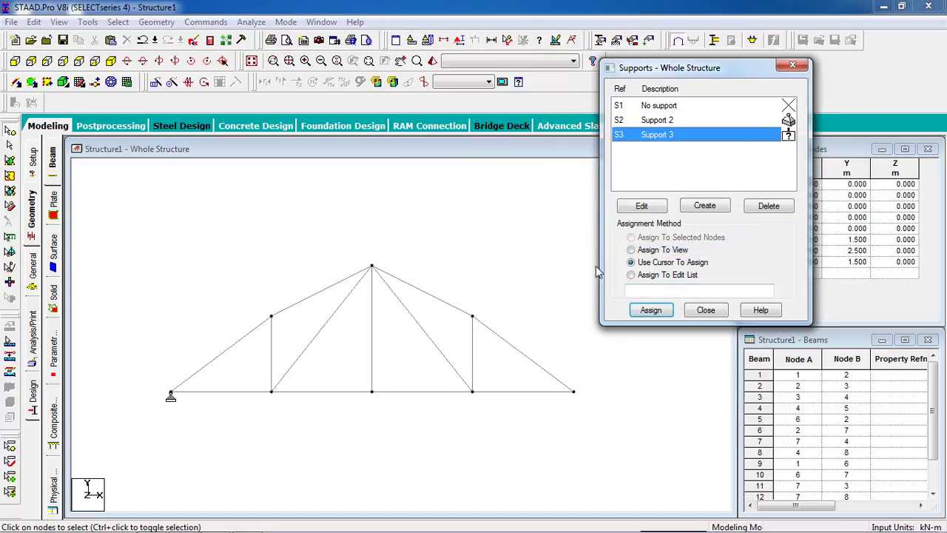
left_click_drag(599, 352, 562, 413)
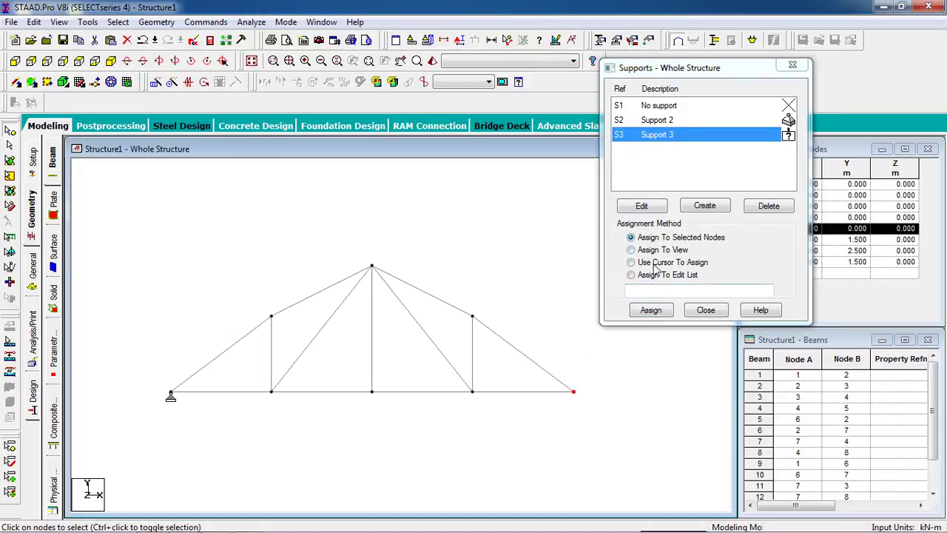
left_click(650, 310)
left_click(771, 231)
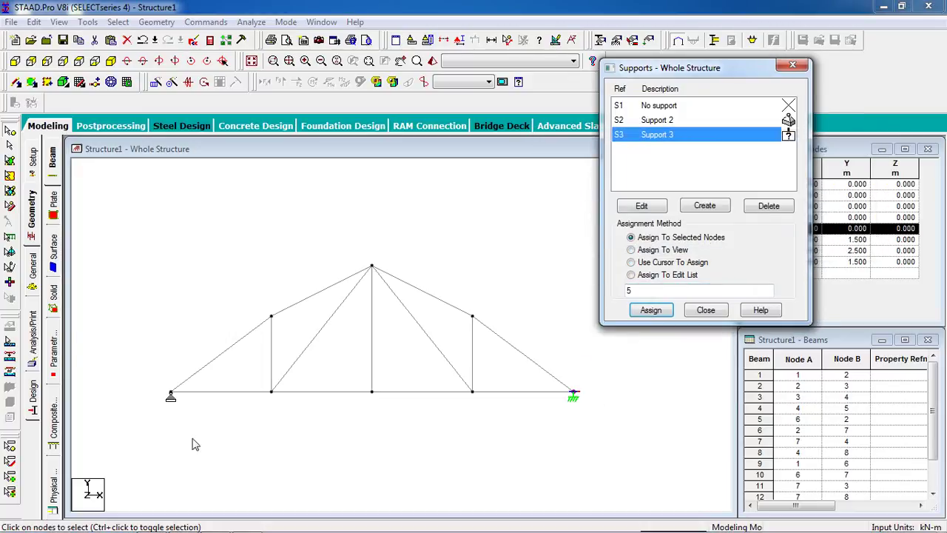
left_click(699, 310)
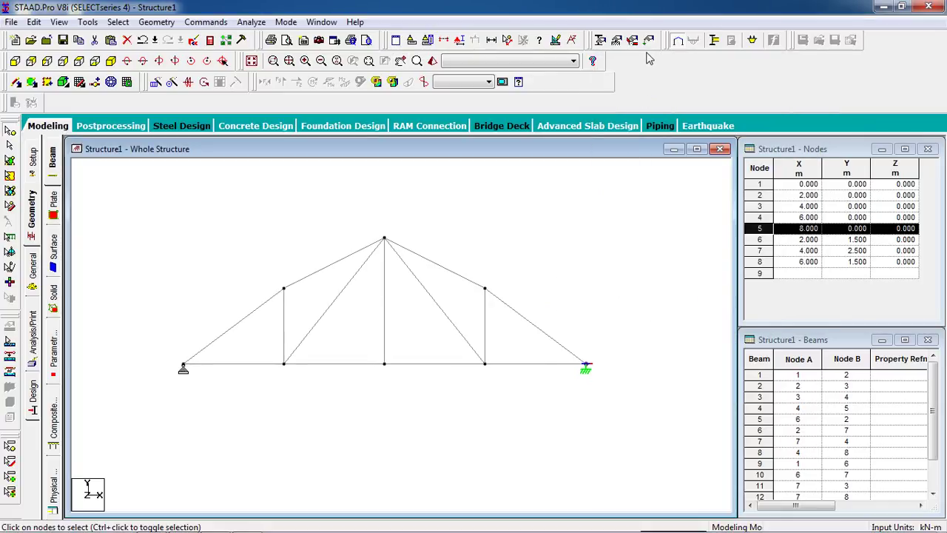
- Add the Indian angle section ISA25x25x5 in STEEL as a single section from the section database
left_click(601, 44)
left_click_drag(178, 15, 796, 106)
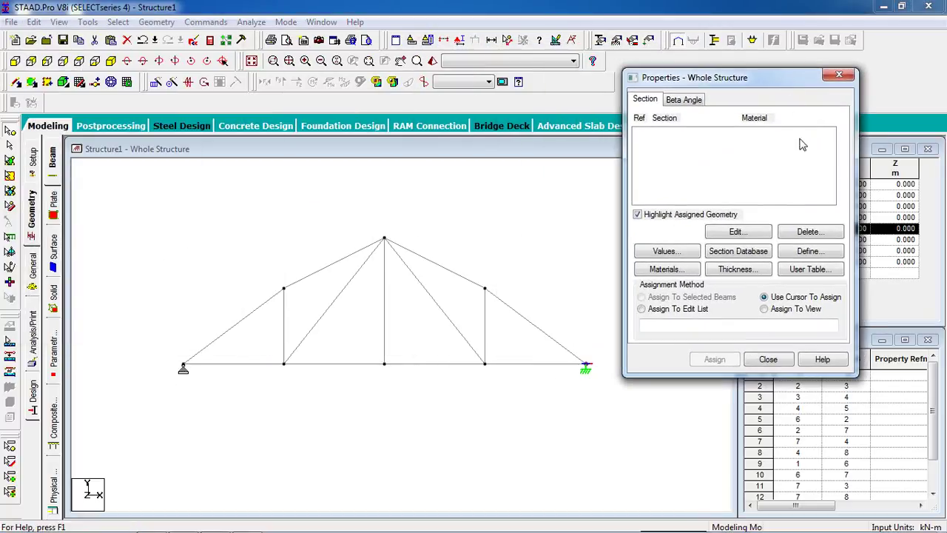
left_click(737, 255)
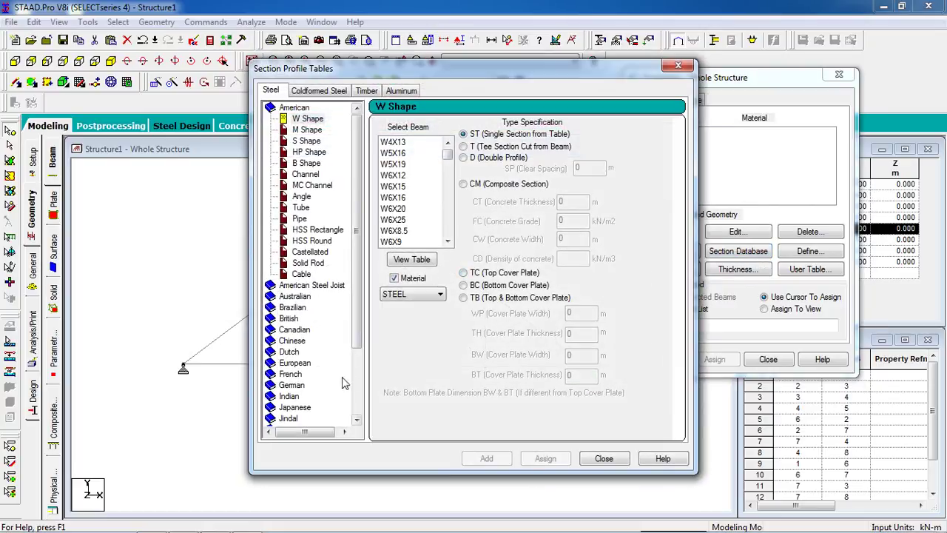
scroll(333, 379, "down", 3)
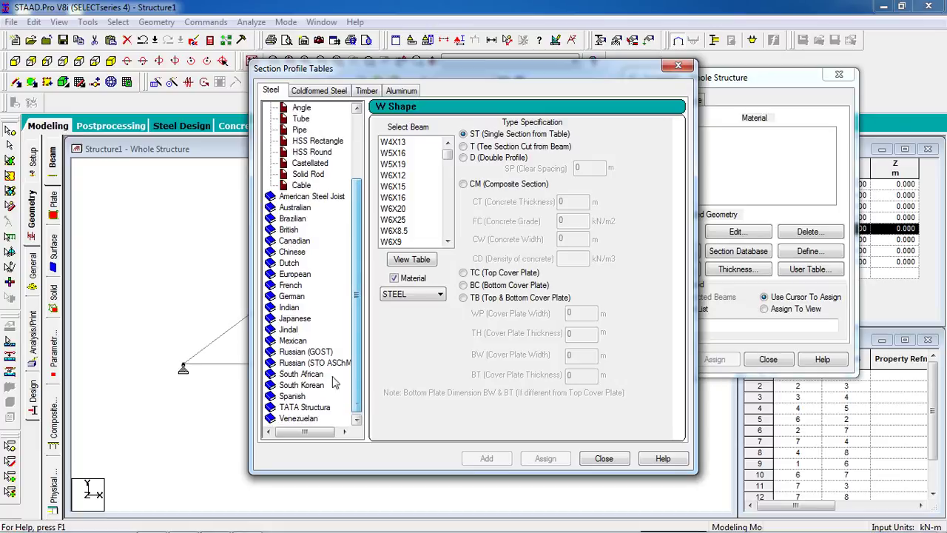
double_click(289, 308)
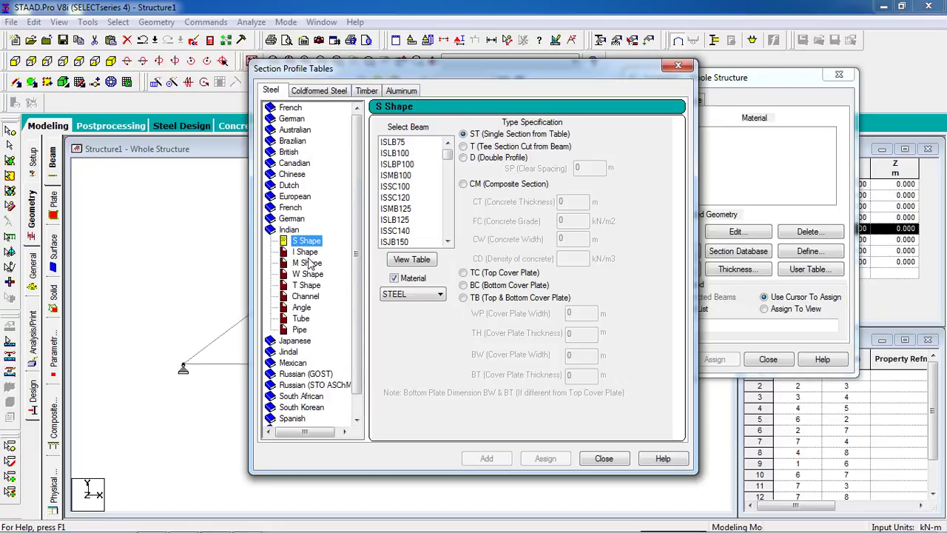
left_click(295, 308)
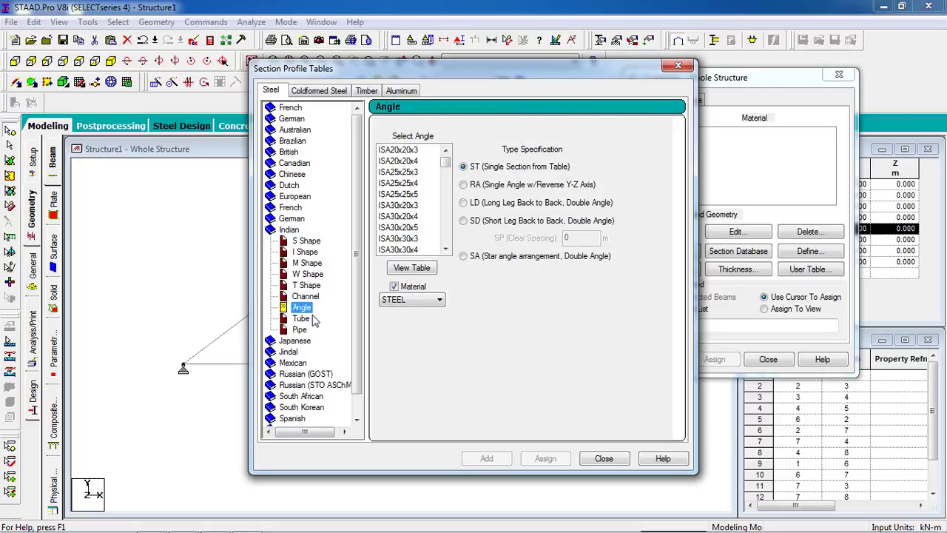
left_click(421, 195)
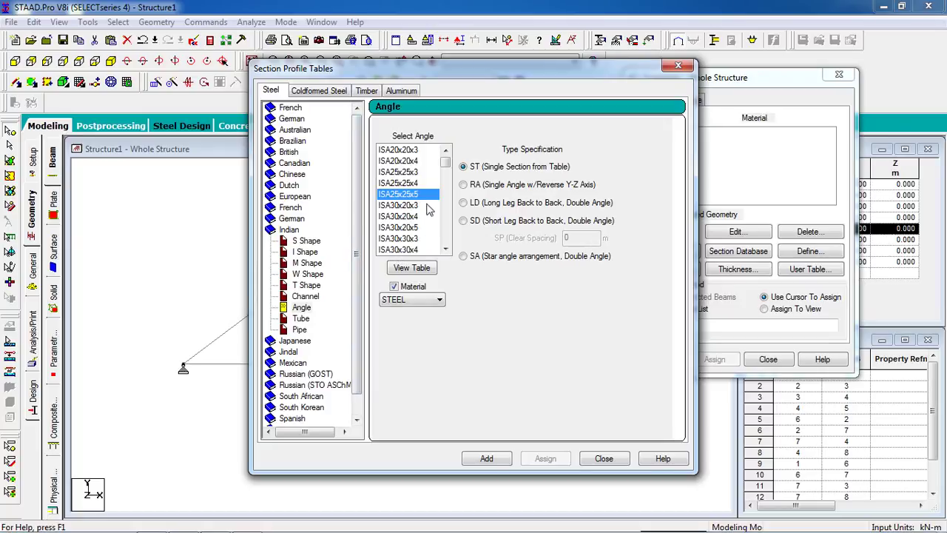
left_click(420, 300)
left_click(410, 311)
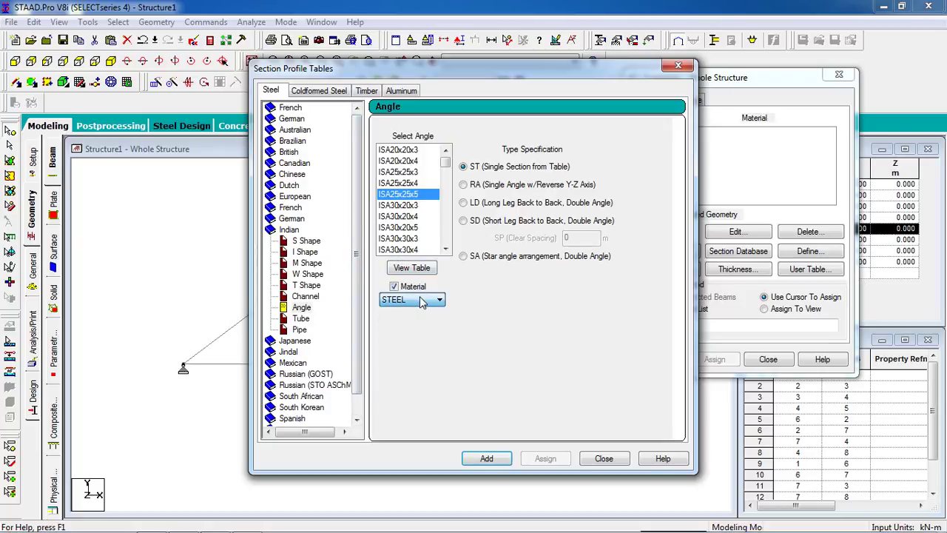
left_click(489, 459)
left_click(604, 459)
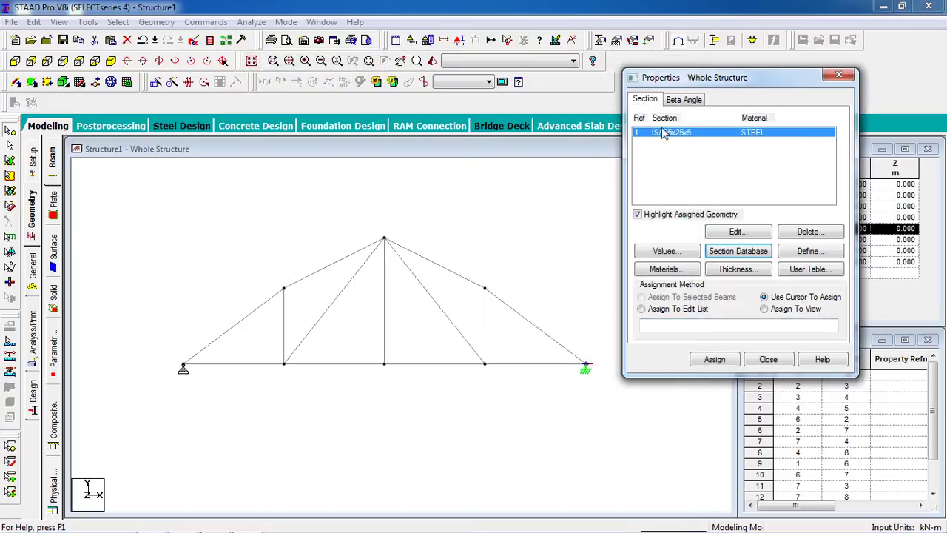
- Assign the ISA25x25x5 section to all truss members in the view and close the properties dialog
left_click(773, 316)
left_click(715, 359)
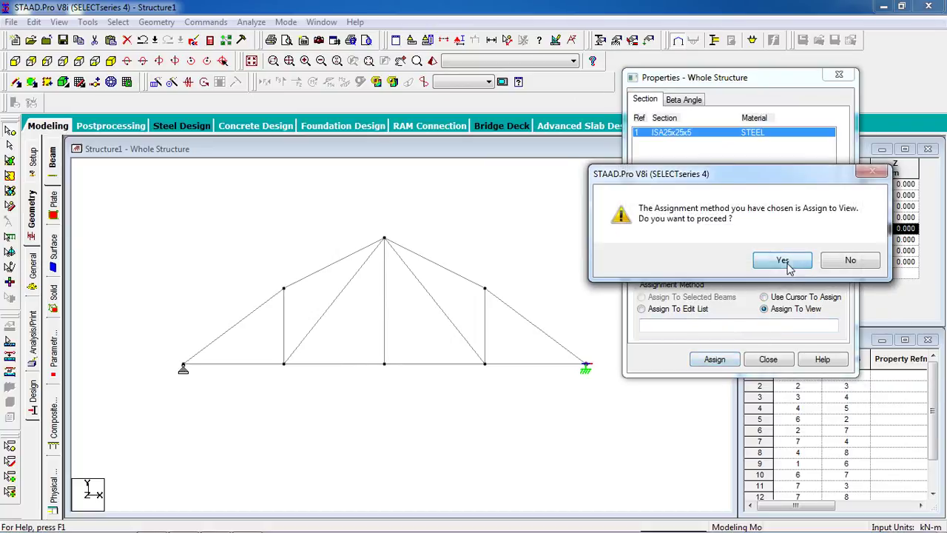
left_click(780, 260)
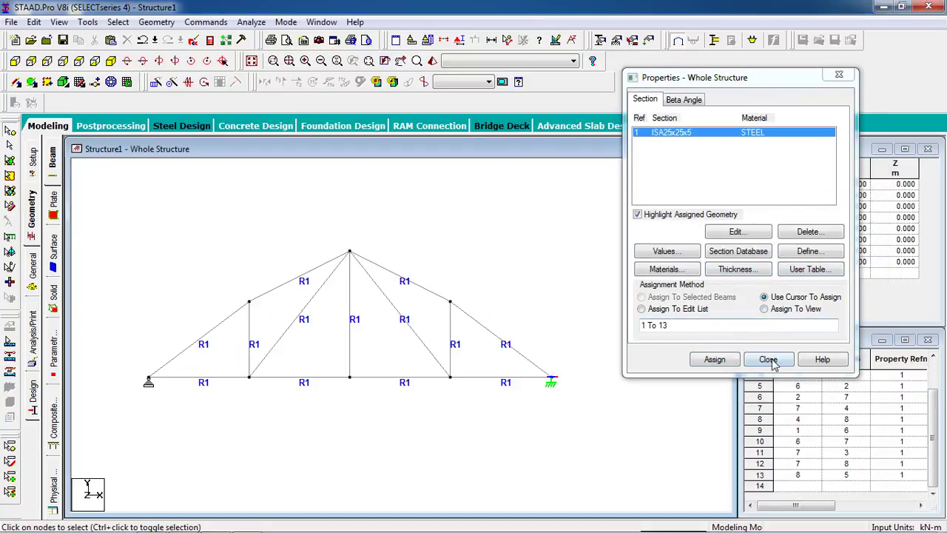
left_click(774, 360)
- Open the load case details and add nodal loads of Fy -55, -45 and -90 kN to LOAD CASE 1
left_click(649, 41)
left_click(763, 173)
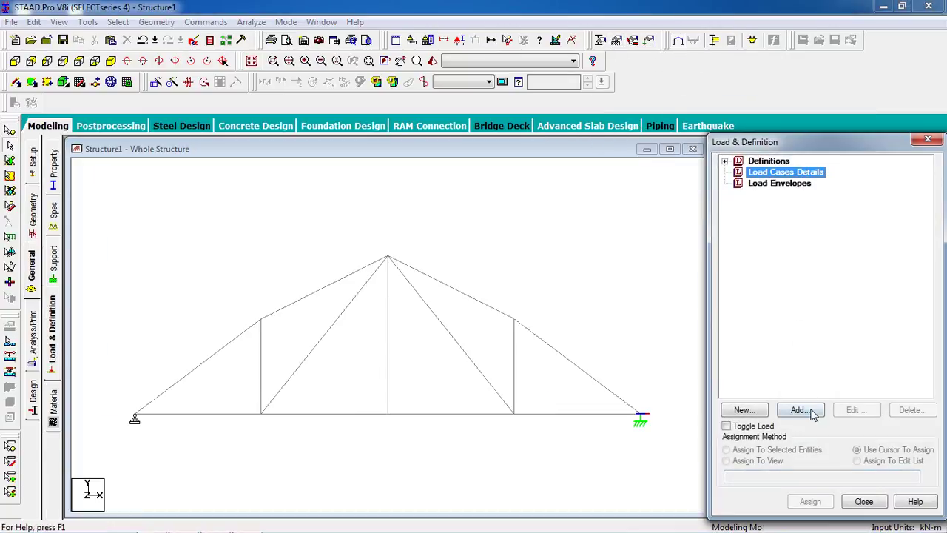
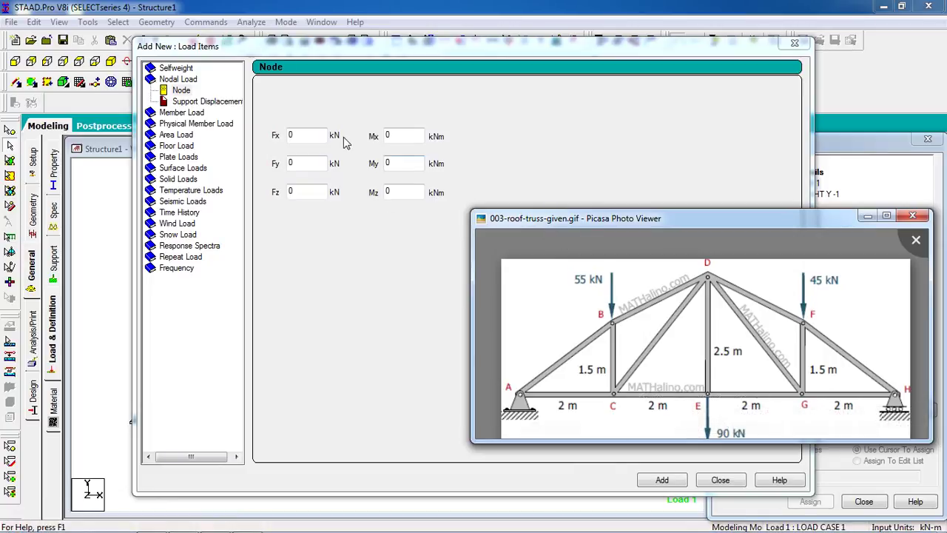
left_click(305, 163)
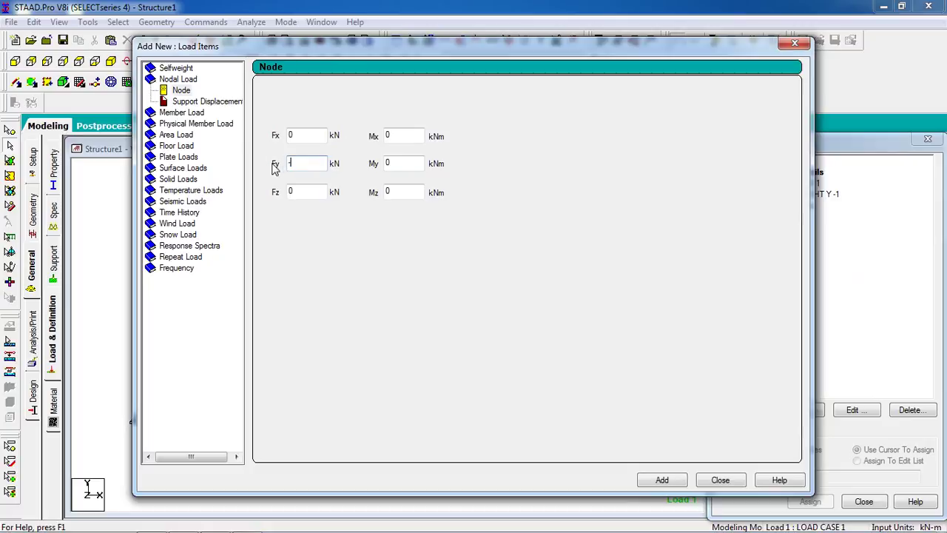
type("-55")
left_click(669, 482)
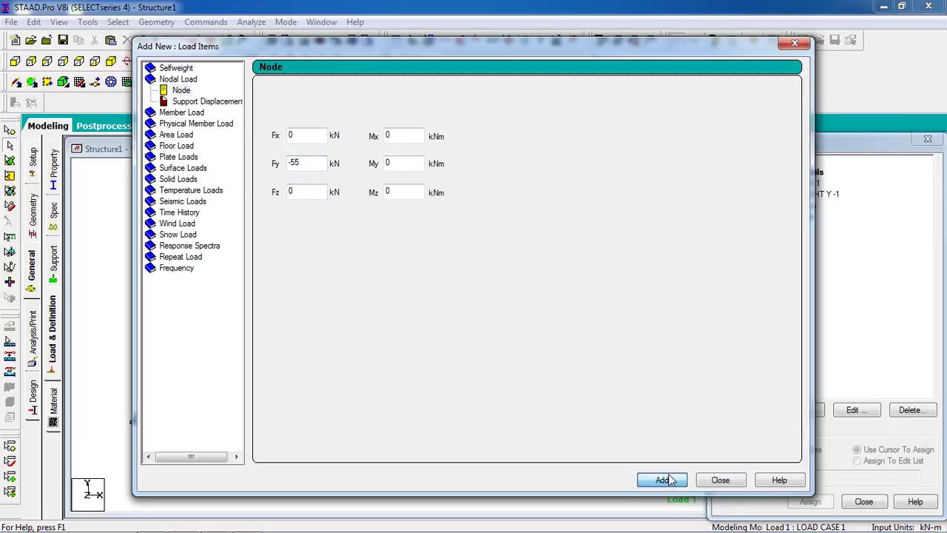
left_click(306, 167)
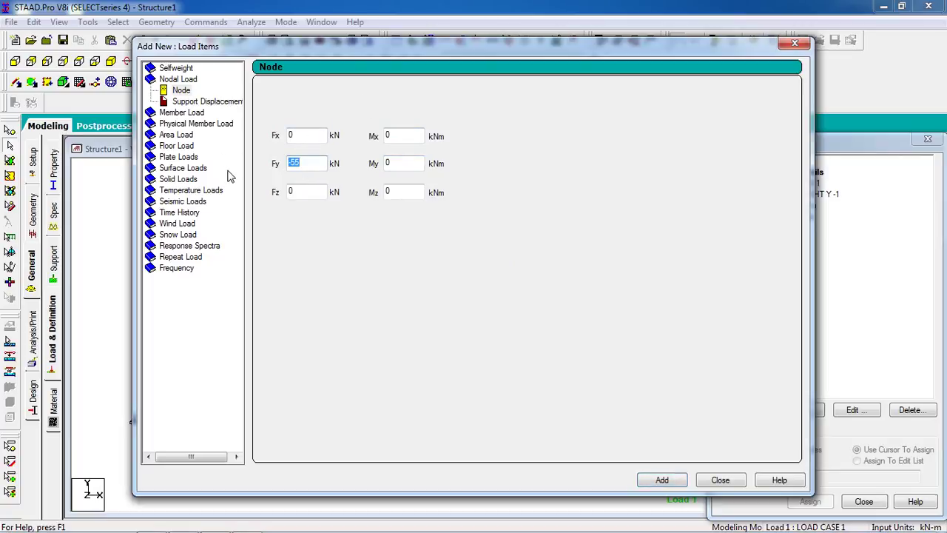
type("-45")
left_click(662, 481)
left_click(308, 168)
type("-90")
left_click(677, 479)
left_click(714, 481)
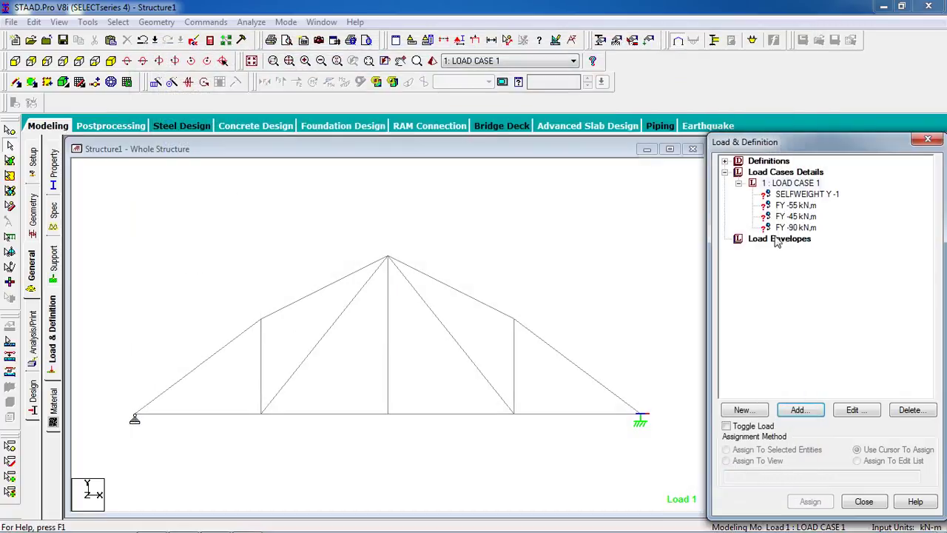
- Assign the Fy -55 kN nodal load to the upper-chord node at X = 2 m as a selected node
left_click(793, 205)
left_click(527, 284)
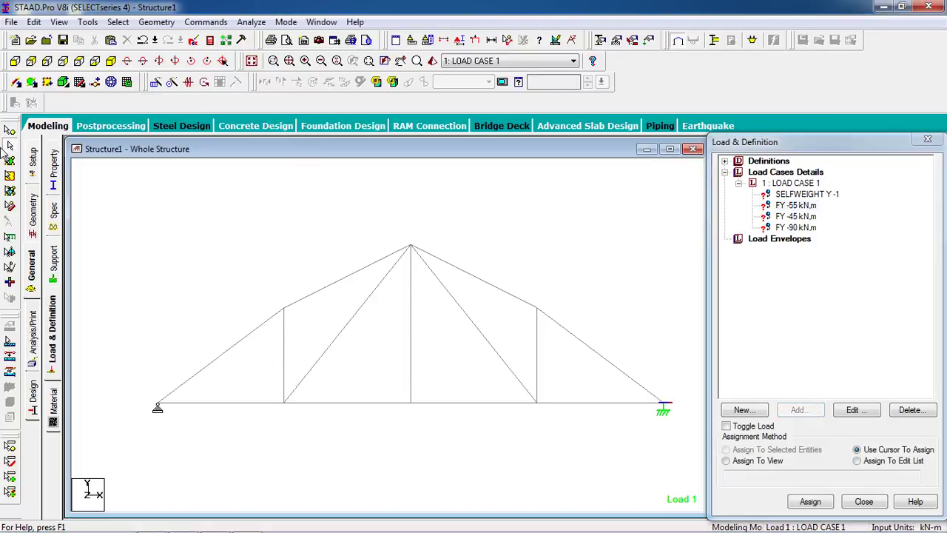
left_click(10, 132)
left_click(284, 307)
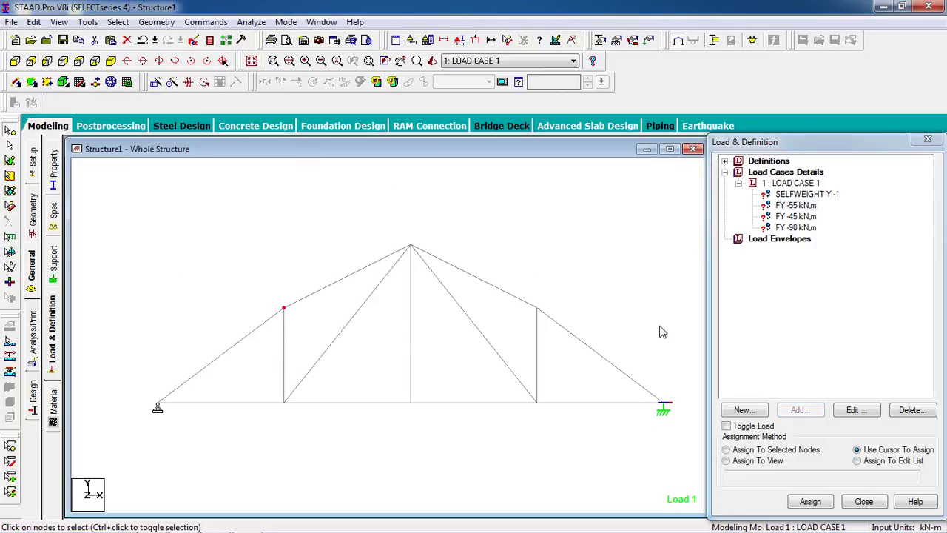
left_click(534, 303)
left_click(813, 206)
left_click(785, 452)
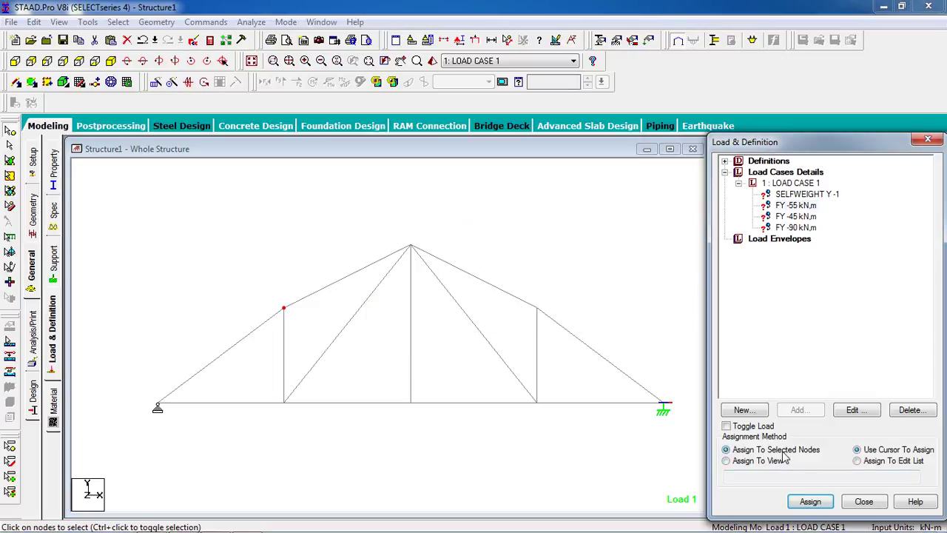
left_click(810, 503)
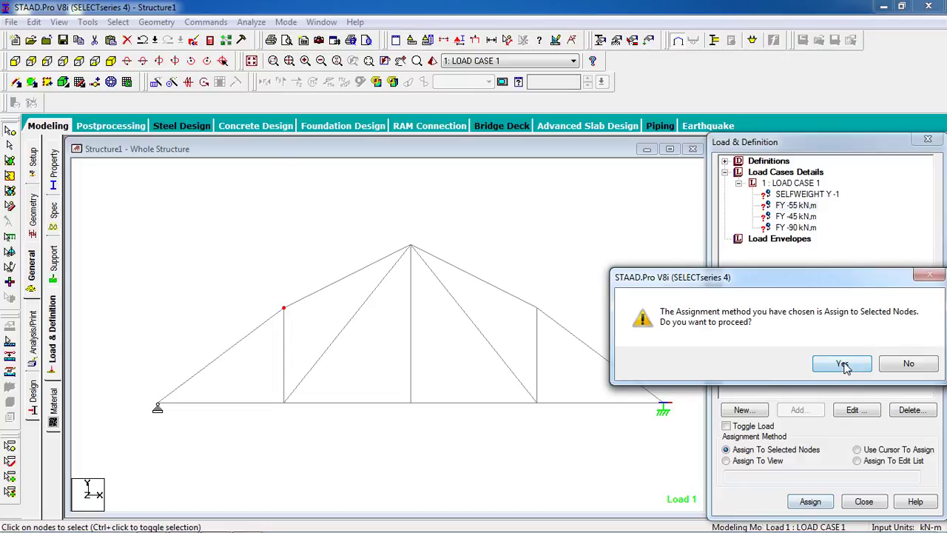
left_click(842, 363)
- Assign the Fy -45 kN nodal load to the selected upper-chord node at X = 6 m
left_click(536, 308)
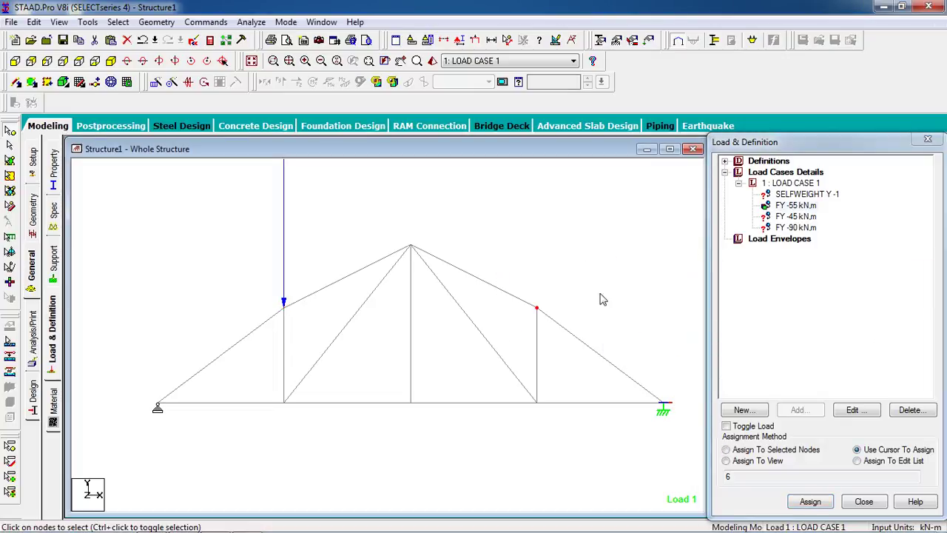
left_click(788, 217)
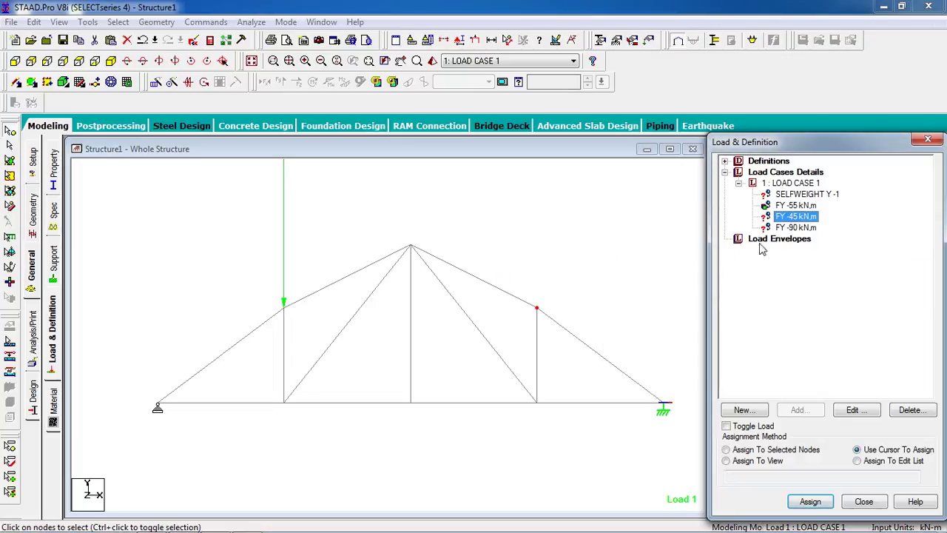
left_click(769, 451)
left_click(809, 501)
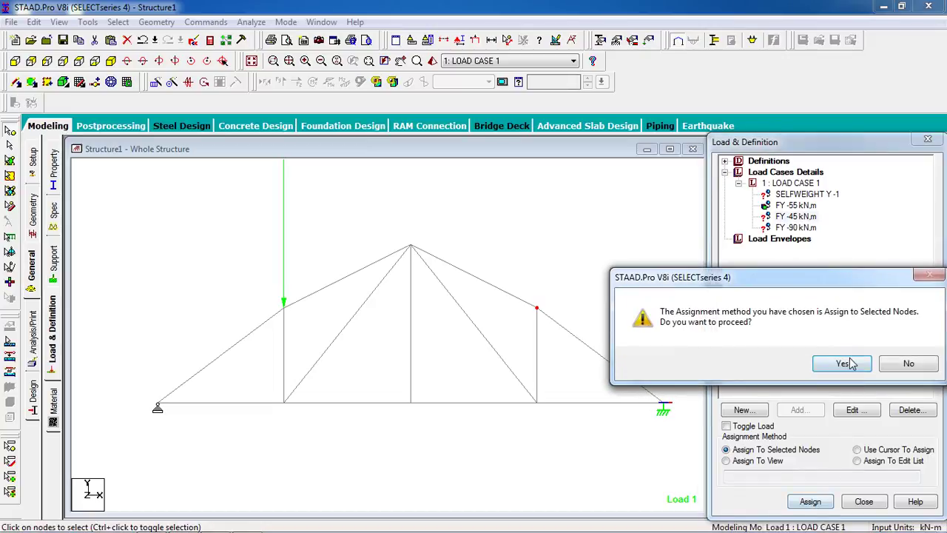
left_click(786, 363)
- Assign the Fy -90 kN nodal load to the selected bottom-chord node at midspan, X = 4 m
left_click(411, 404)
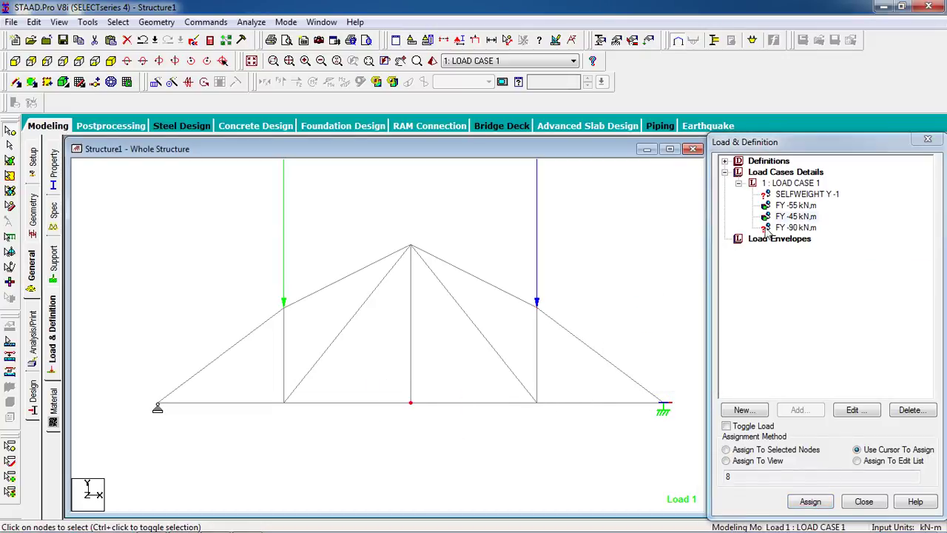
left_click(807, 228)
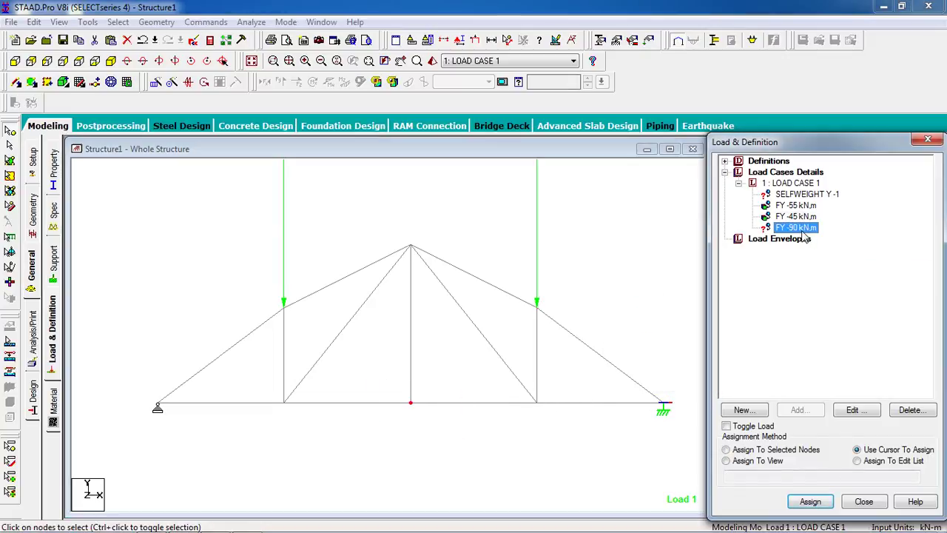
left_click(769, 450)
left_click(810, 501)
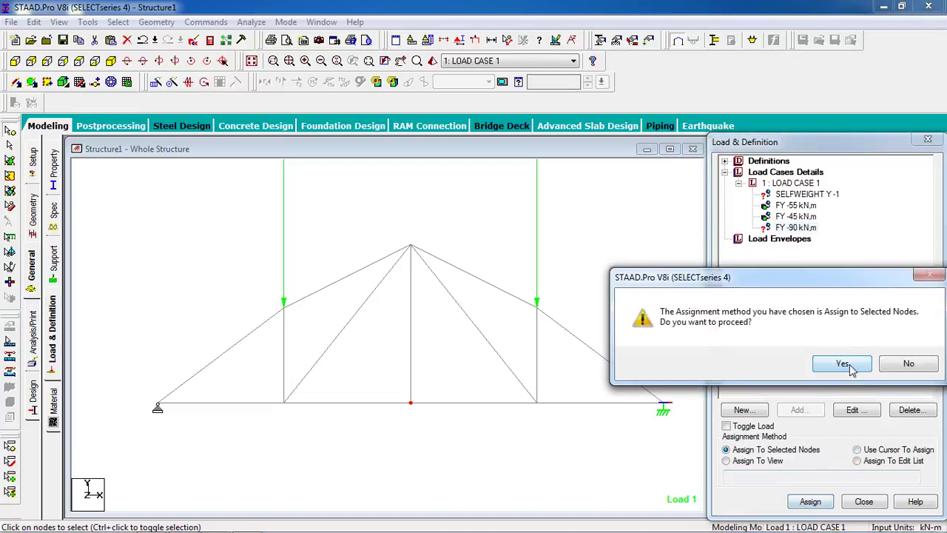
left_click(844, 364)
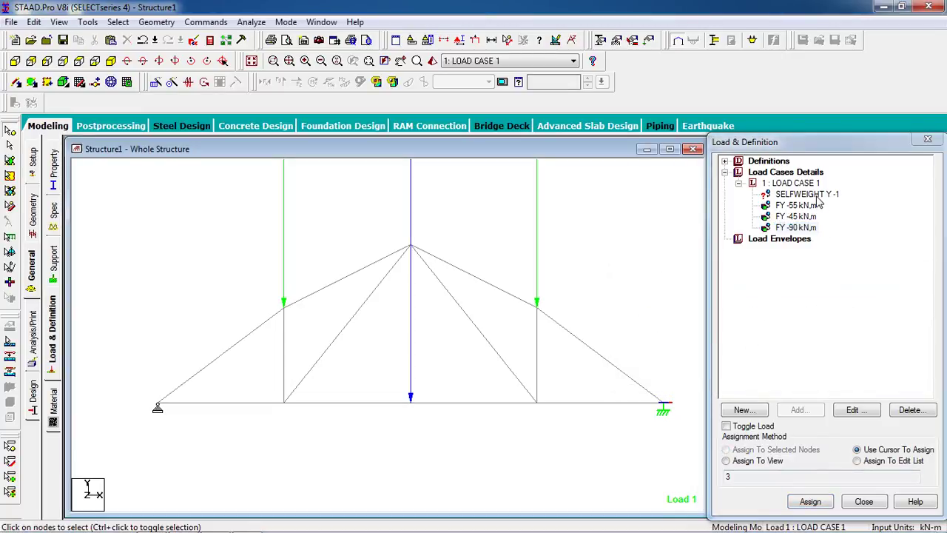
- Assign the SELFWEIGHT Y -1 load to all truss members in the view
left_click(816, 195)
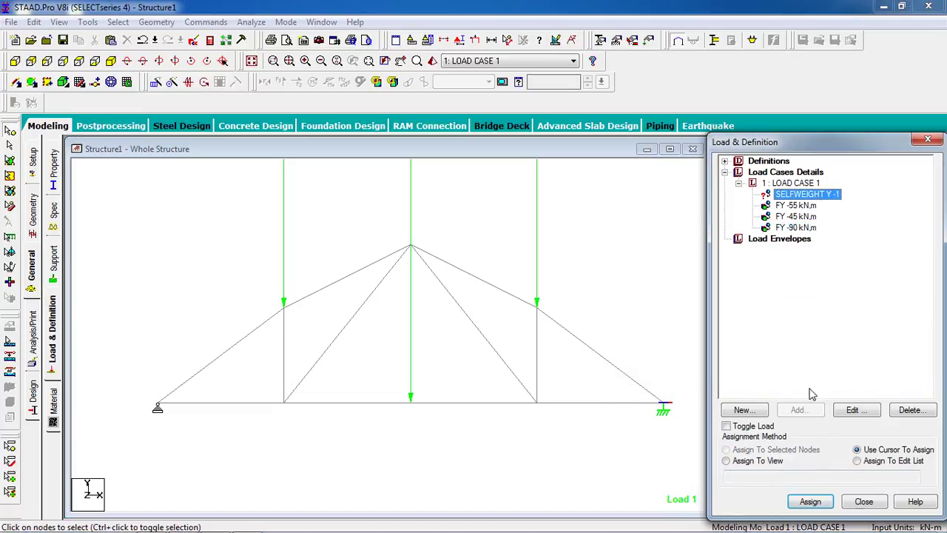
left_click(773, 462)
left_click(817, 501)
left_click(841, 364)
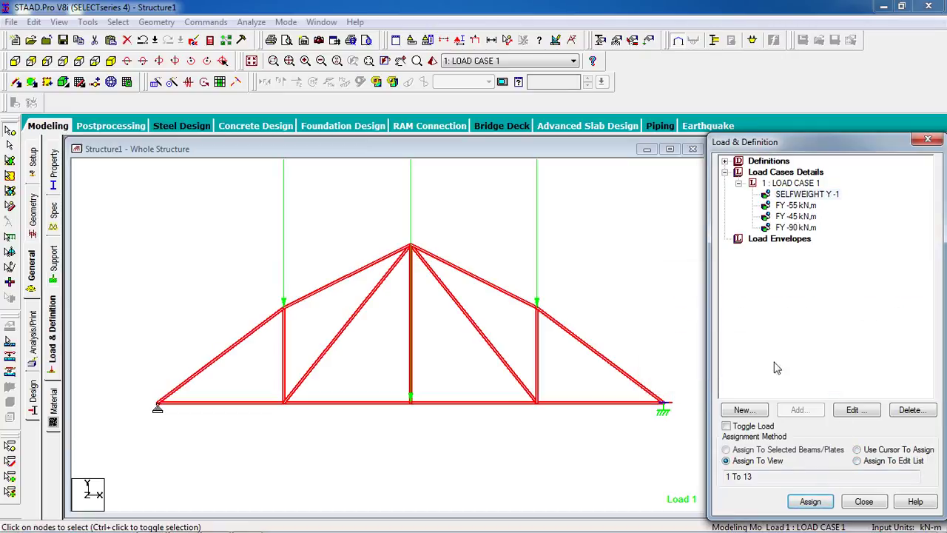
- Add a Perform Analysis command to the truss model
left_click(205, 21)
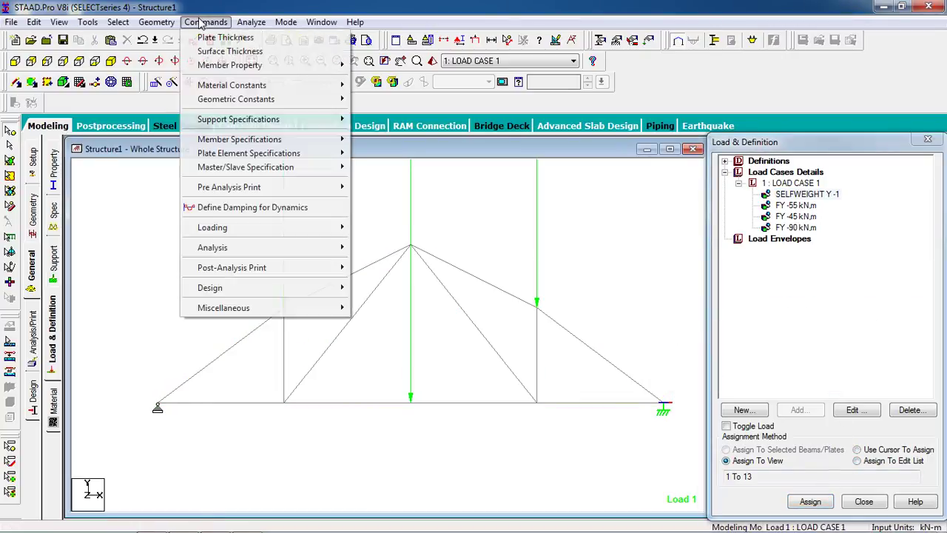
mouse_move(353, 250)
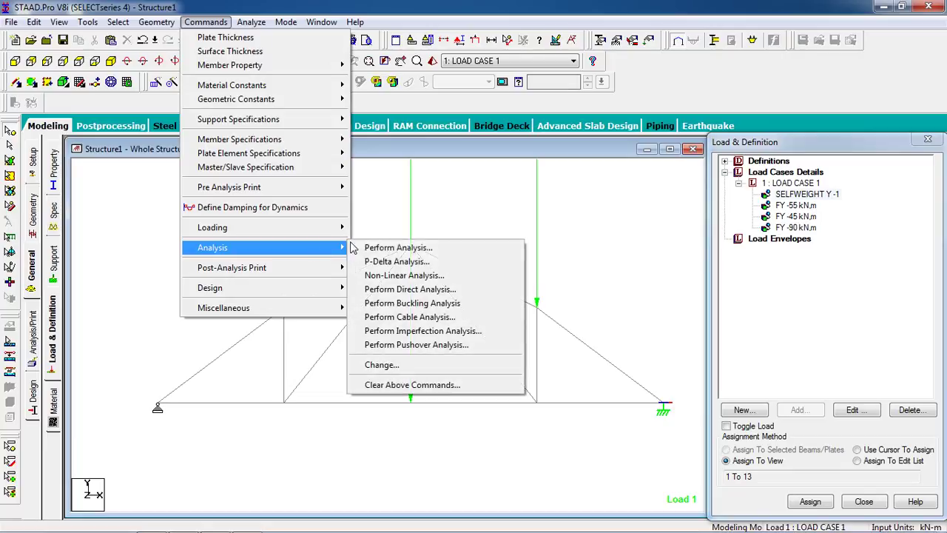
left_click(392, 248)
left_click(440, 353)
- Run the analysis, saving the modified structure, and finish the run with Stay in Modeling Mode
left_click(251, 22)
left_click(255, 37)
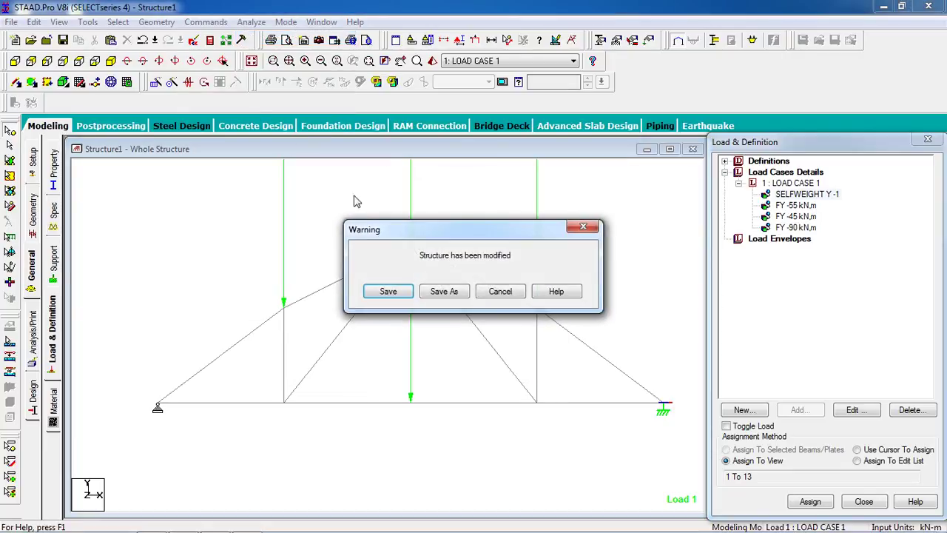
left_click(388, 292)
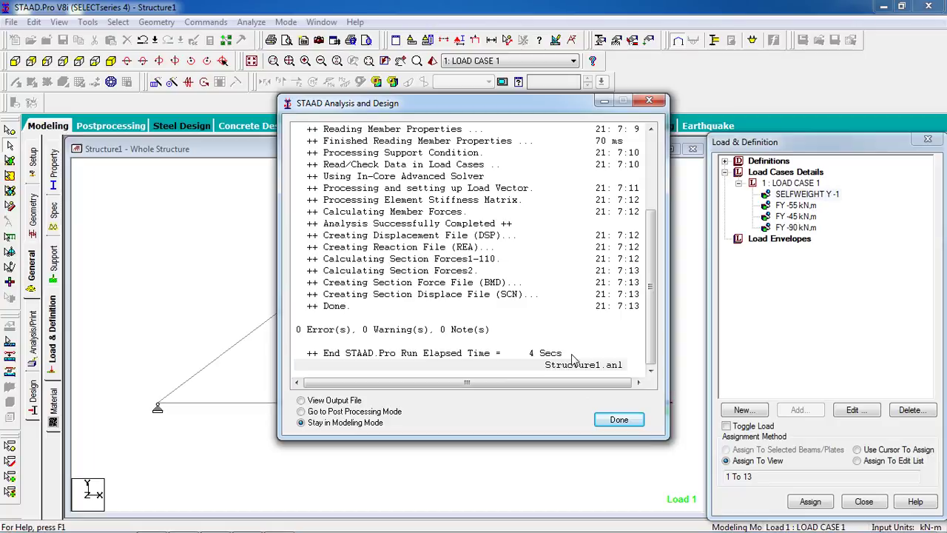
left_click(449, 332)
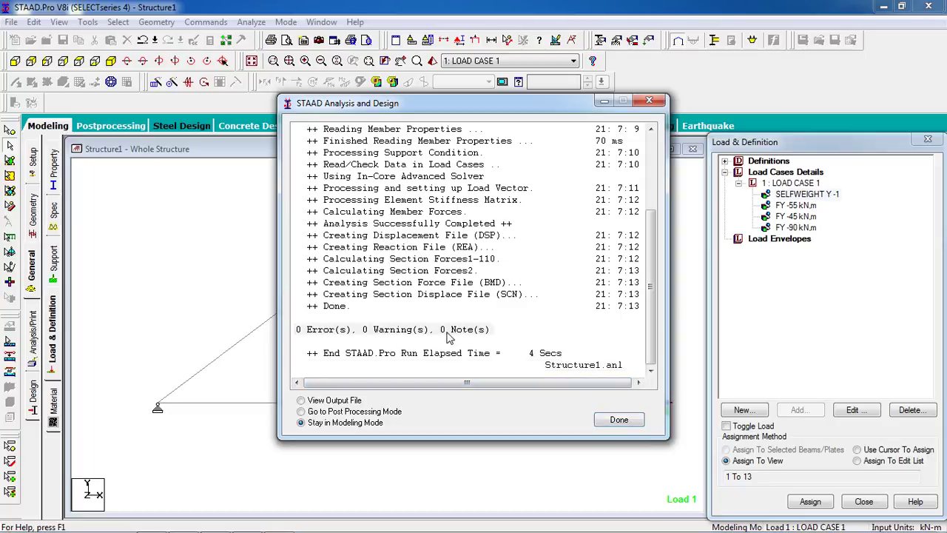
left_click(618, 420)
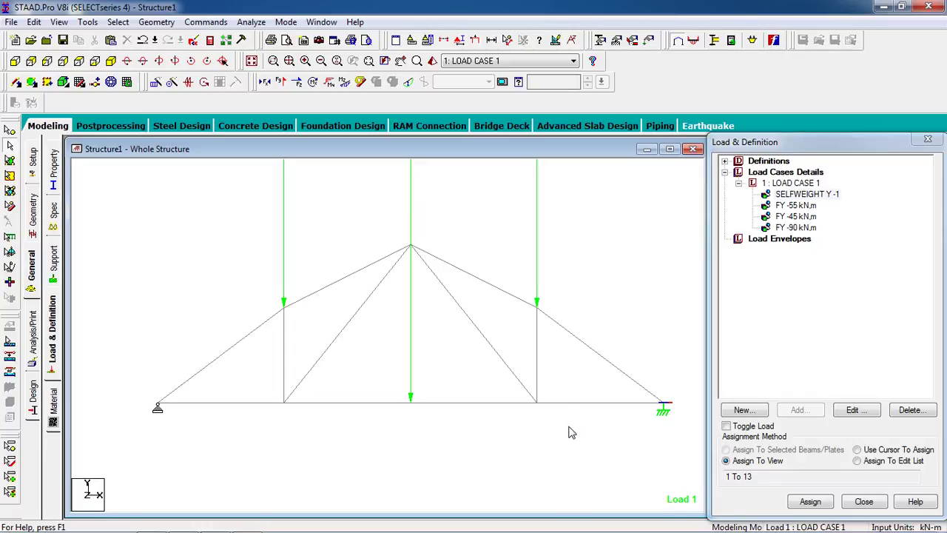
- Close Structure1 and bring up the next reference drawing, 009-another-turss.gif, in Picasa Photo Viewer
left_click(692, 149)
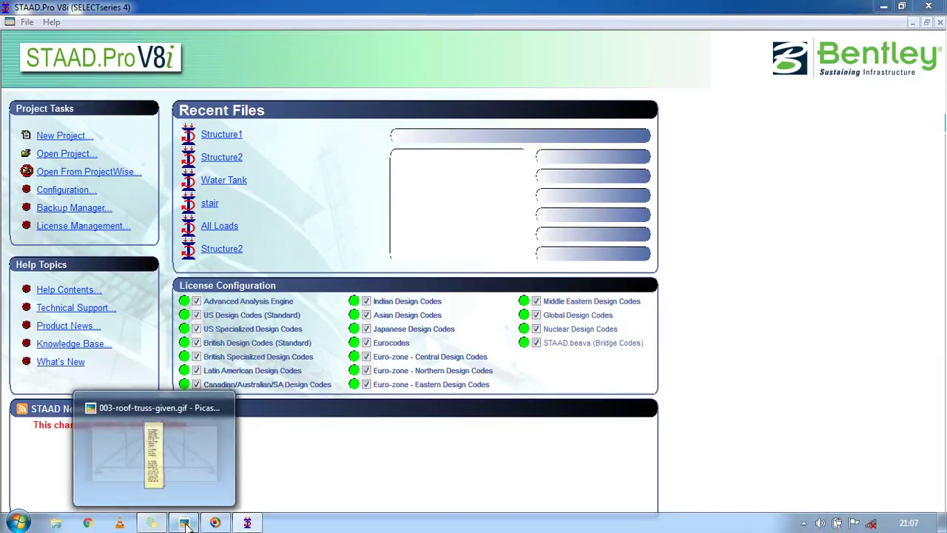
left_click(119, 524)
left_click_drag(576, 223, 549, 214)
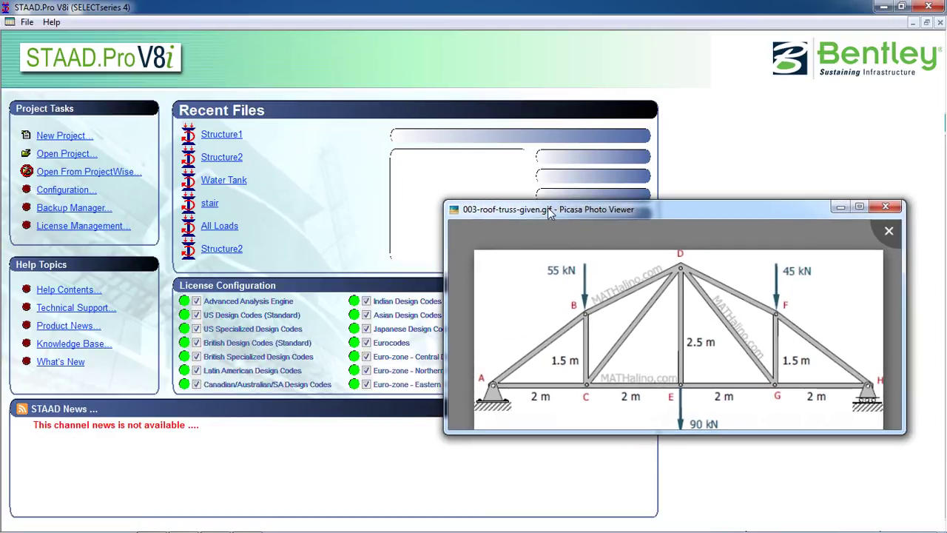
scroll(548, 237, "down", 1)
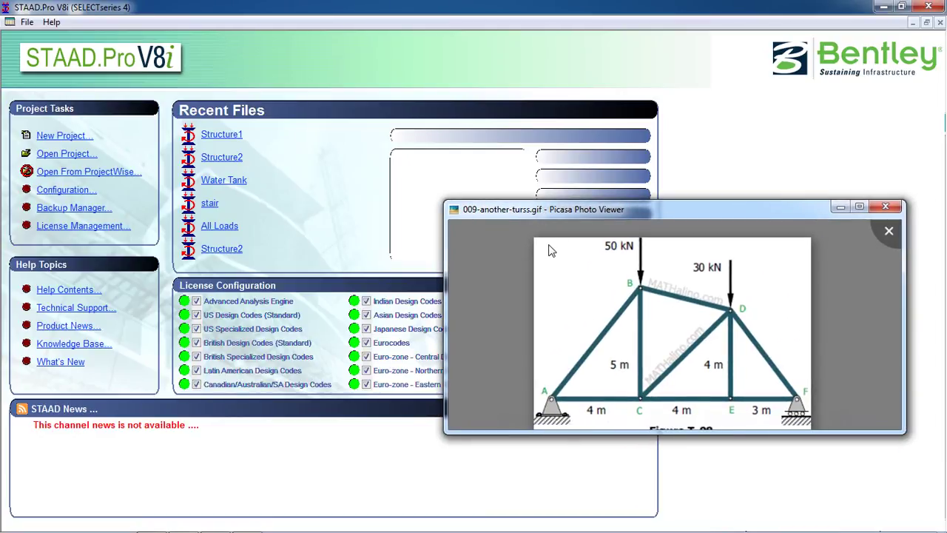
- Create the Truss project Structure2 in meters and kilonewtons, overwriting the existing file
left_click(70, 135)
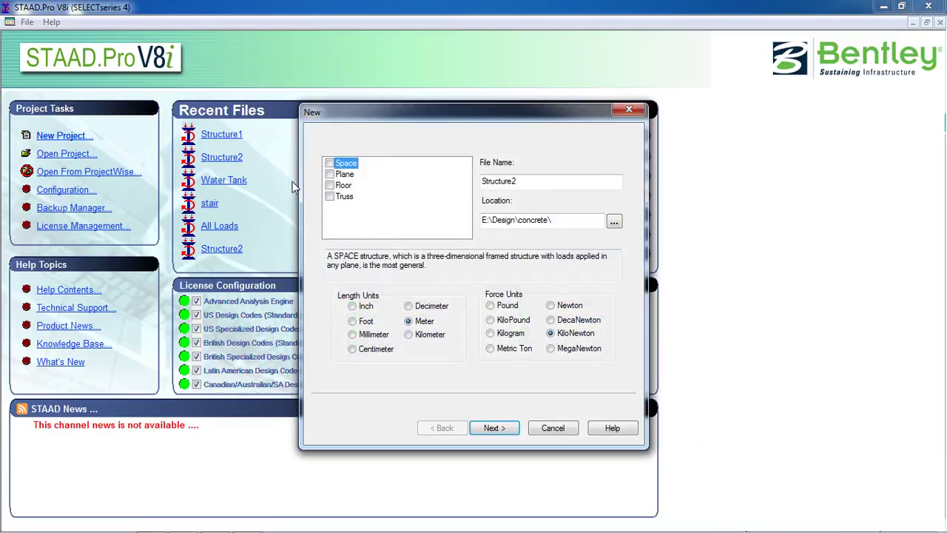
left_click(336, 198)
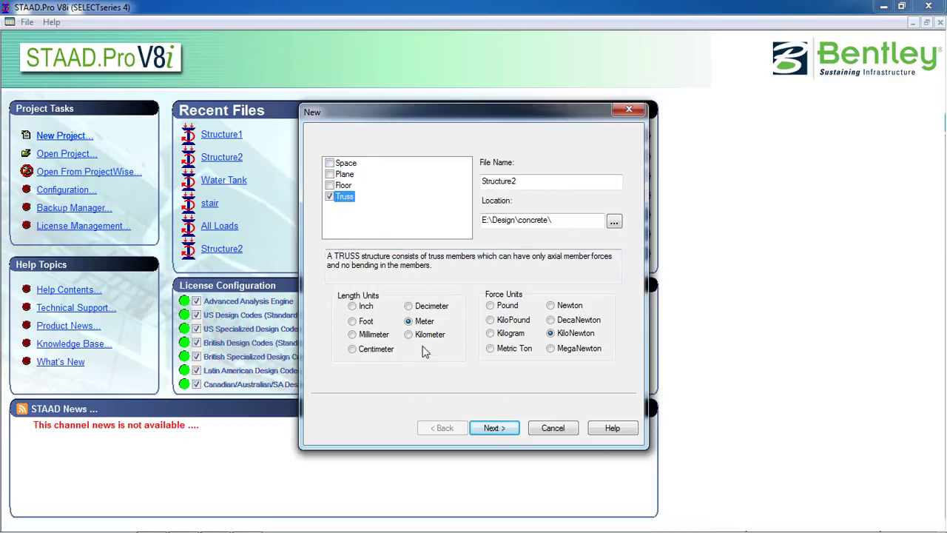
left_click(493, 428)
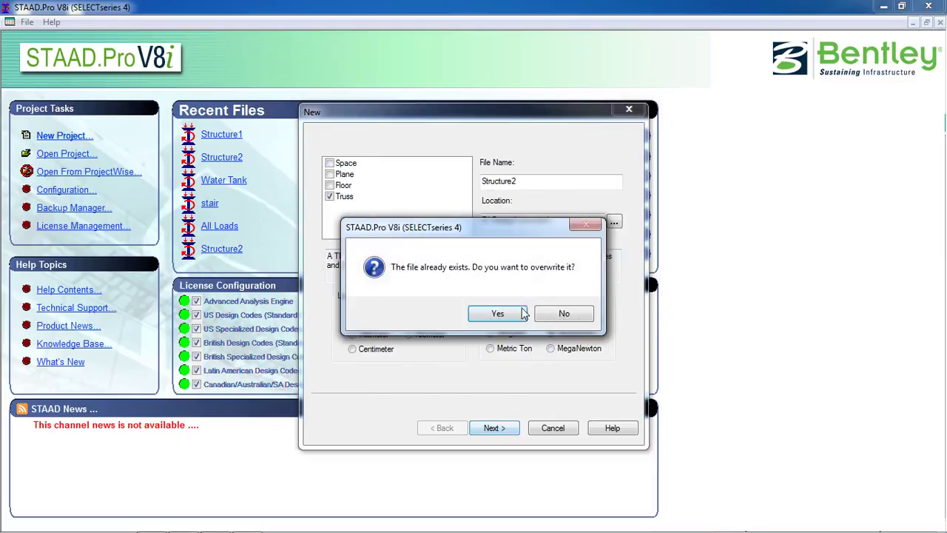
left_click(507, 314)
left_click(489, 433)
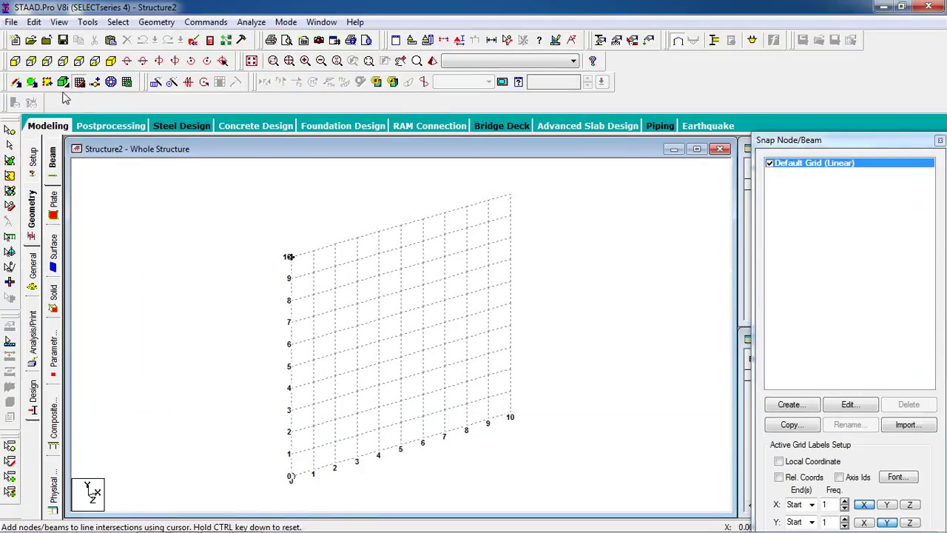
- Examine the default grid from the front against the span and height dimensions in the 009-another-turss.gif drawing
left_click(14, 62)
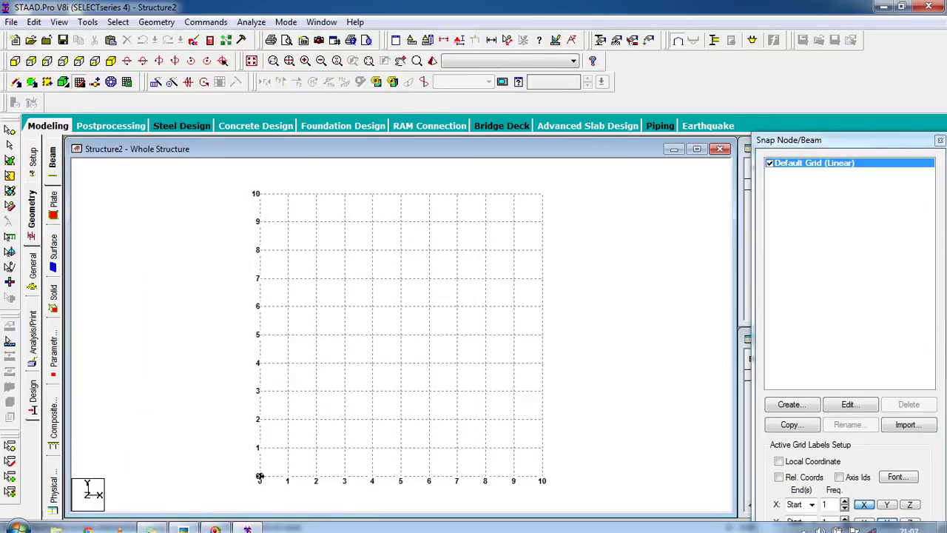
left_click(211, 521)
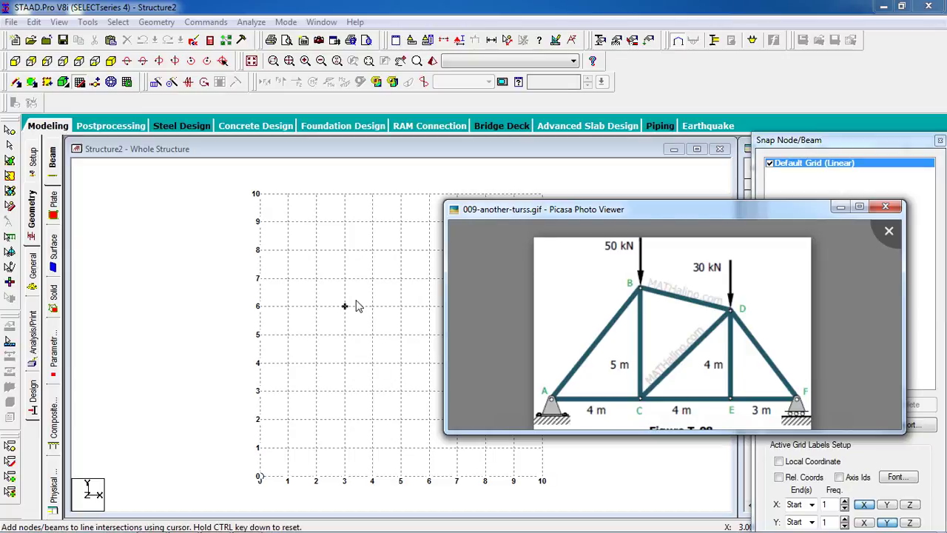
left_click(747, 158)
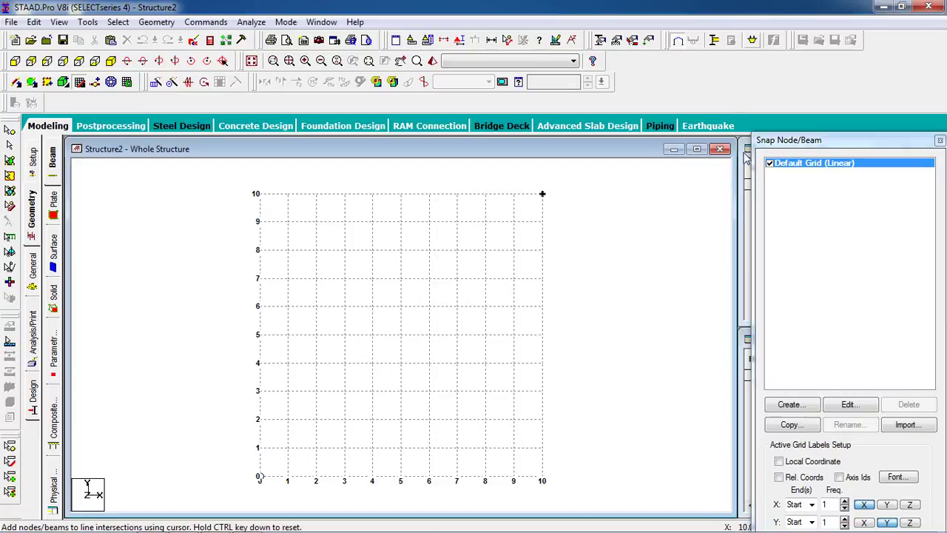
left_click(851, 405)
left_click(598, 441)
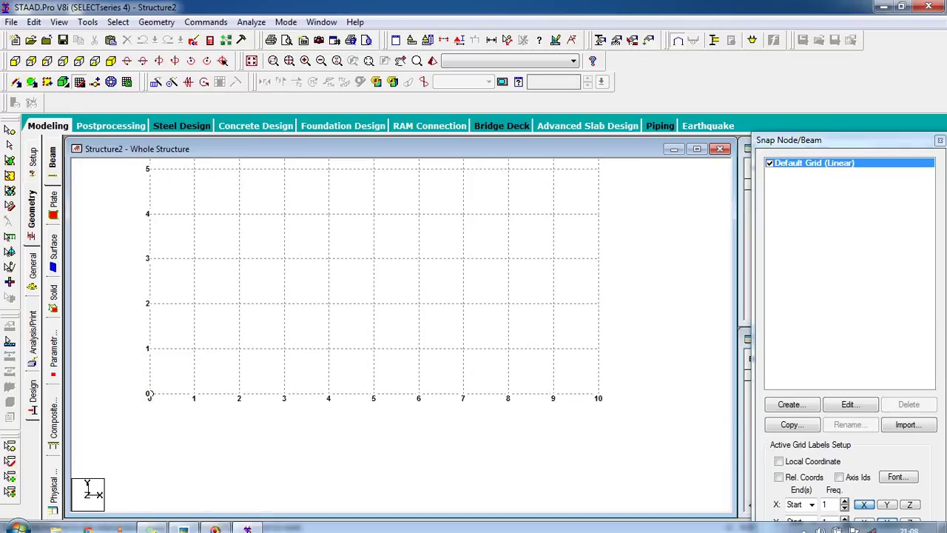
left_click(191, 524)
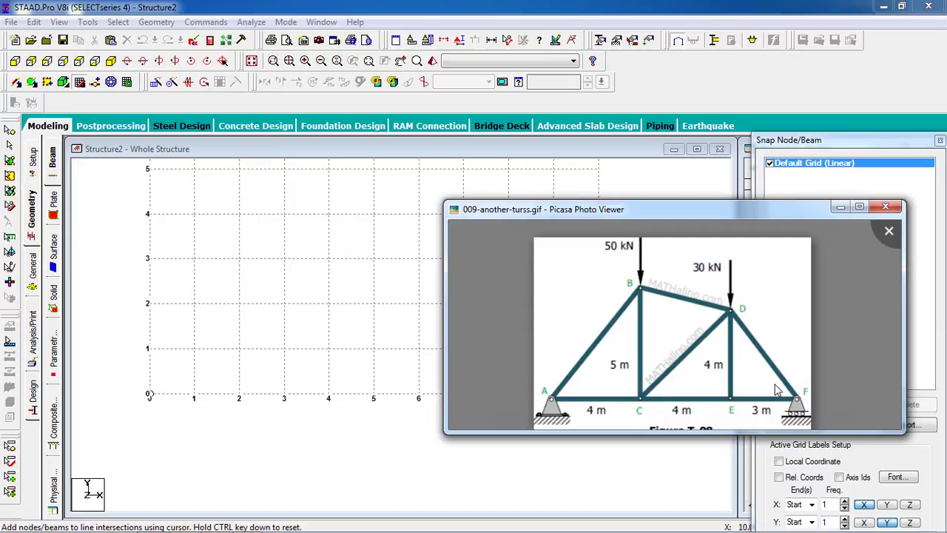
key("Escape")
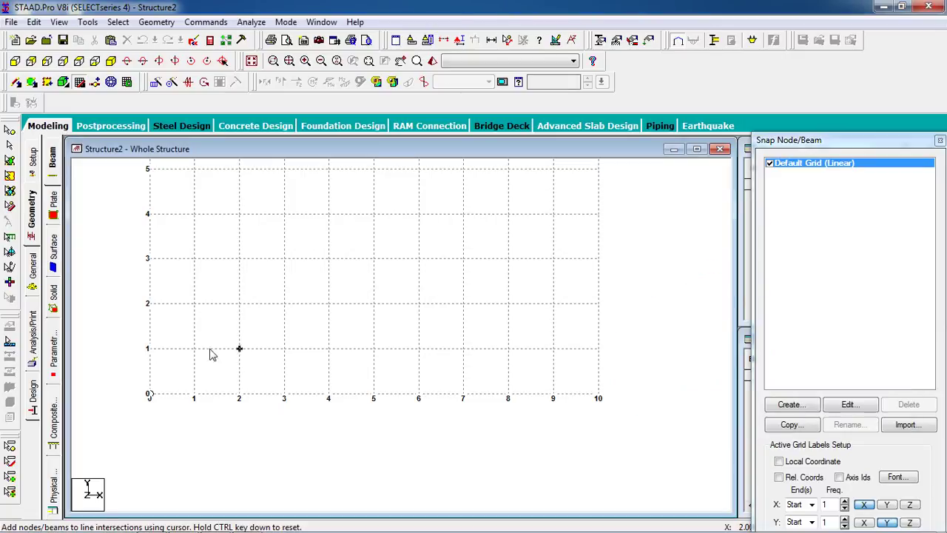
- Draw two bottom-chord beams along Y = 0, from X = 0 to 4 m and from X = 4 to 8 m
left_click(152, 402)
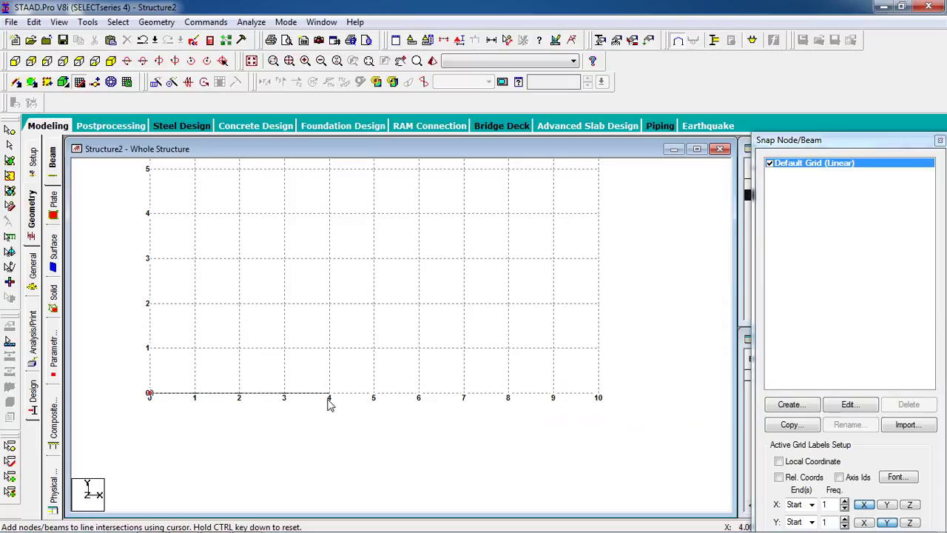
left_click(329, 395)
left_click(509, 396)
left_click(511, 406)
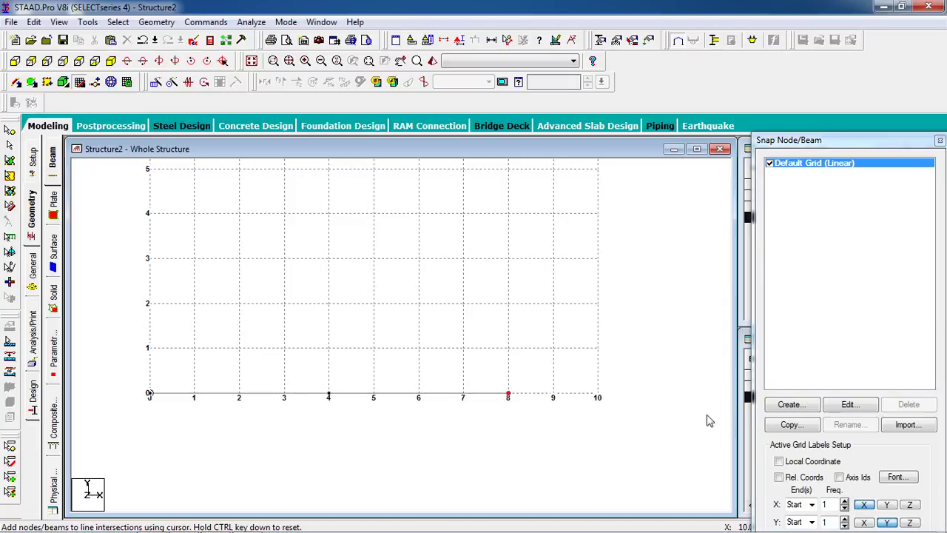
- Extend the default grid to 13 divisions along X and draw the bottom-chord beam along Y = 0 from X = 8 to 11 m
left_click(842, 409)
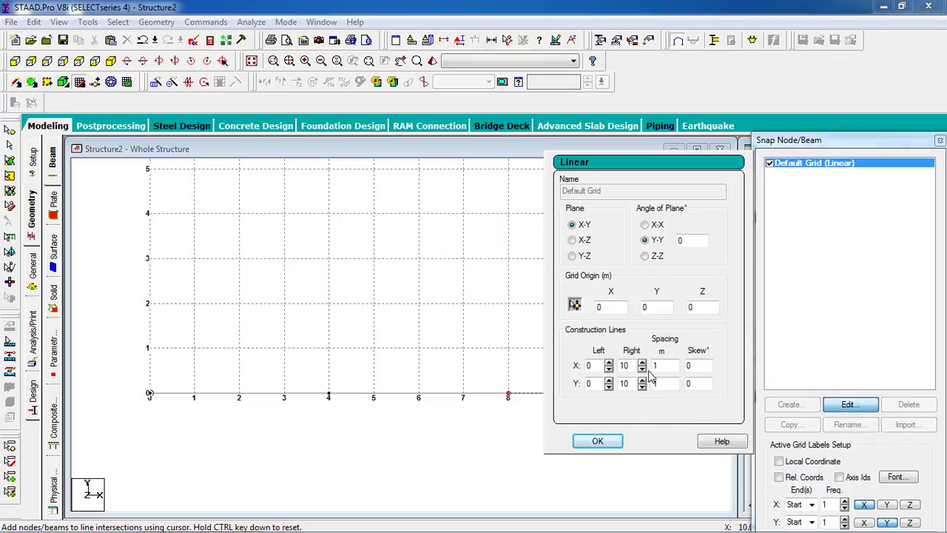
left_click(643, 363)
left_click(643, 362)
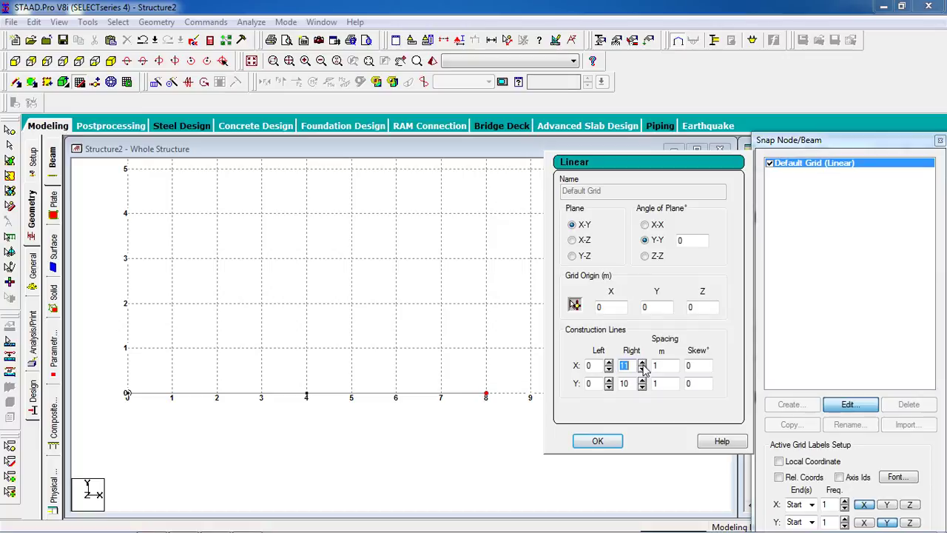
left_click(642, 363)
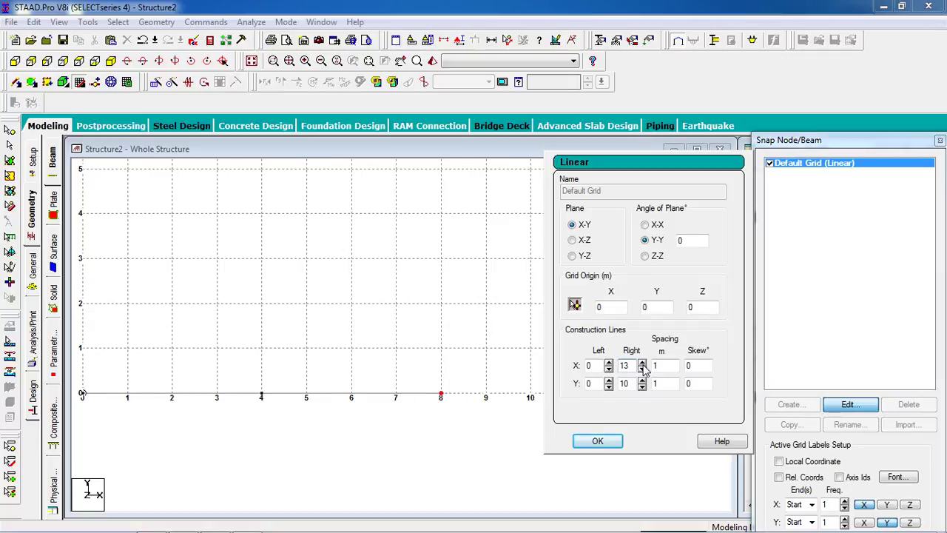
left_click(598, 441)
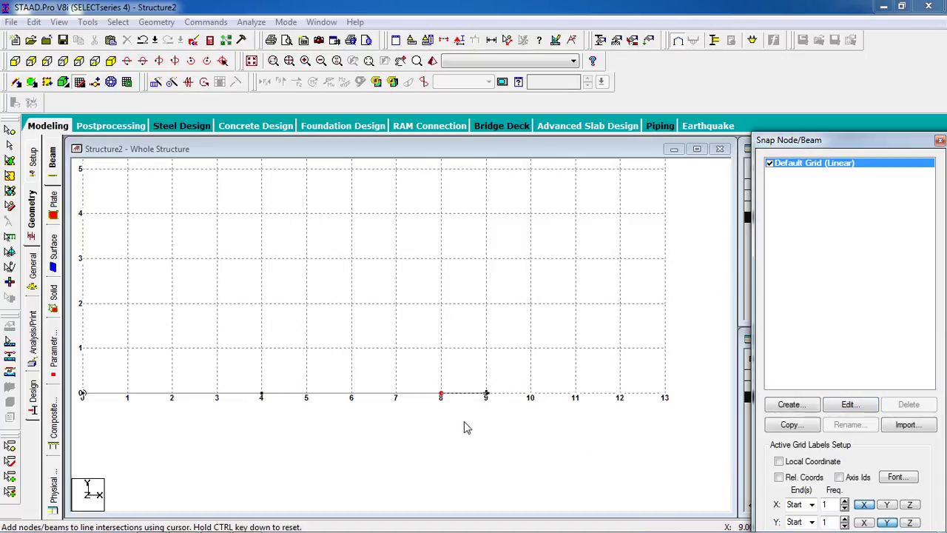
left_click(575, 395)
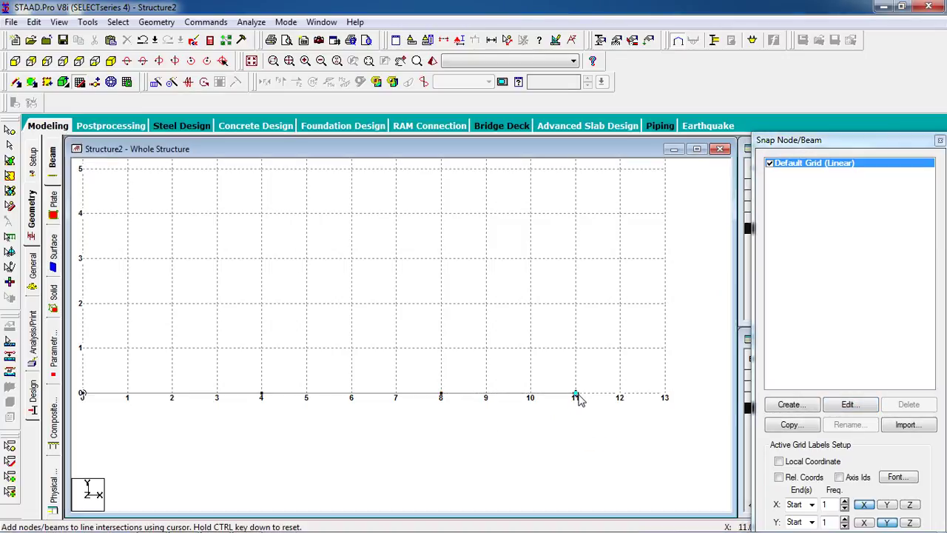
- Draw the vertical members from (4, 0) to (4, 5) and from (8, 0) to (8, 4), following the reference drawing
scroll(605, 435, "down", 2)
scroll(560, 432, "up", 1)
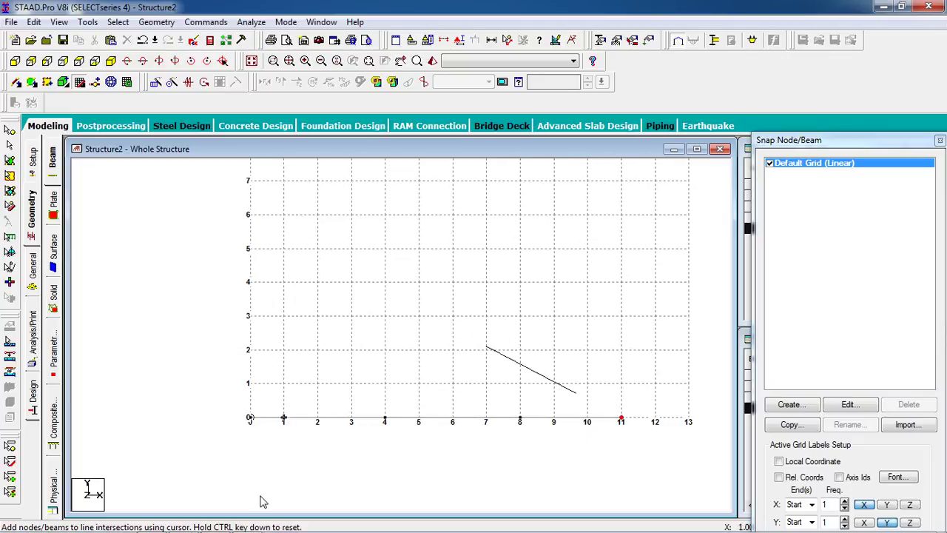
left_click(210, 523)
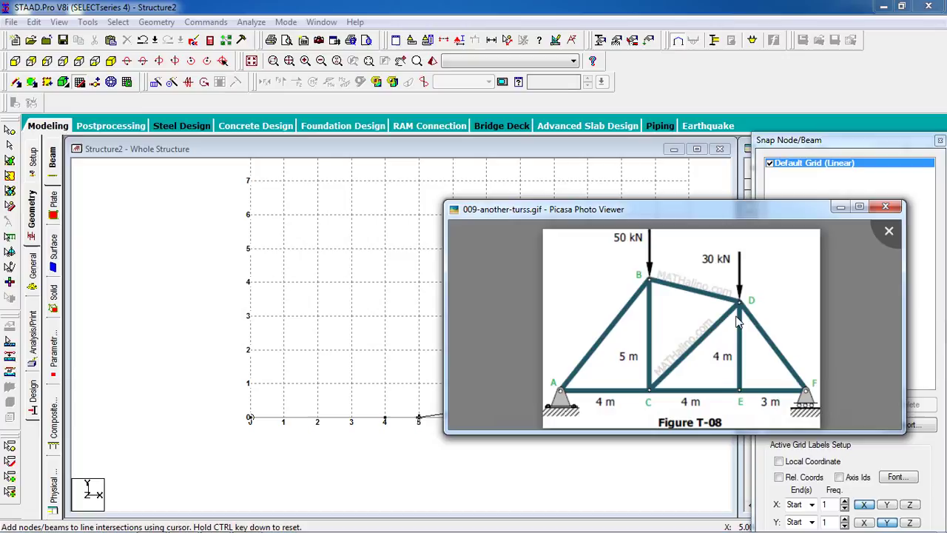
left_click(425, 7)
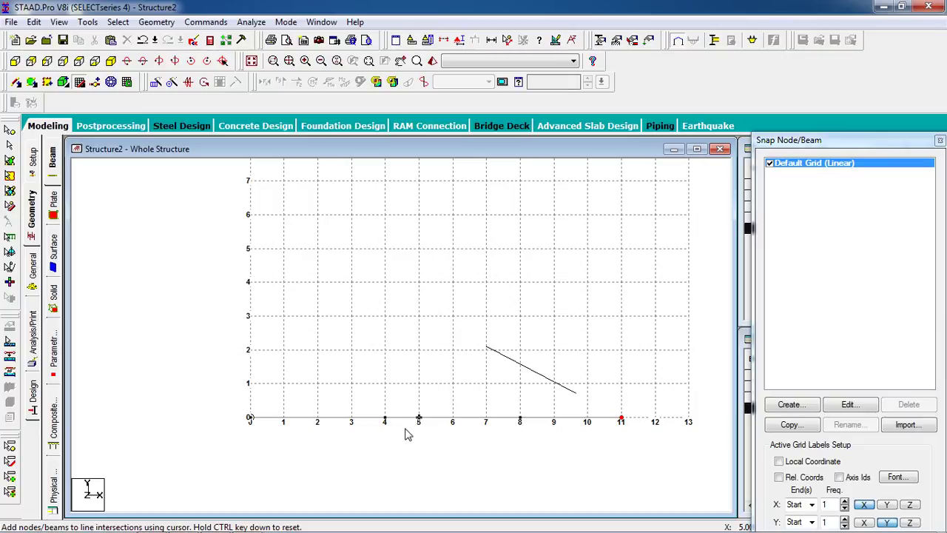
left_click(385, 419)
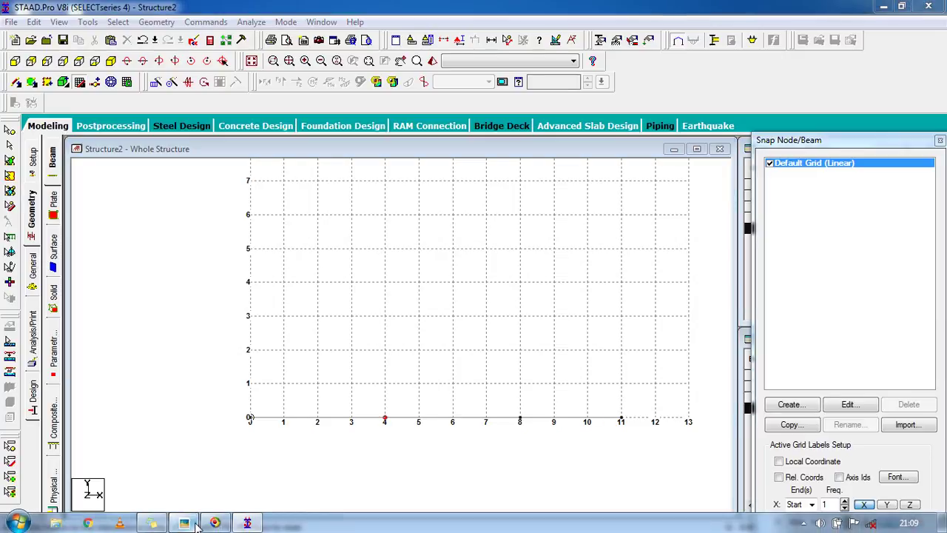
left_click(194, 524)
left_click(194, 524)
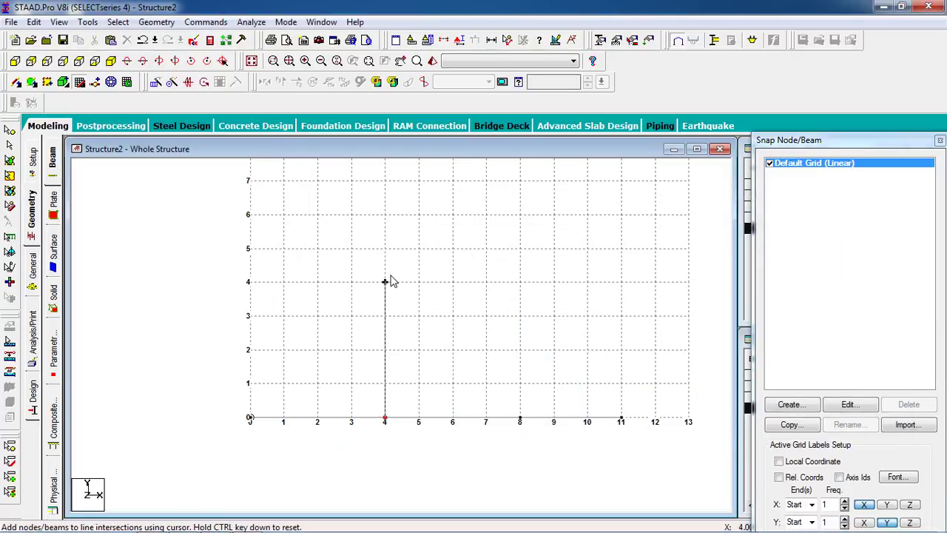
left_click(384, 249)
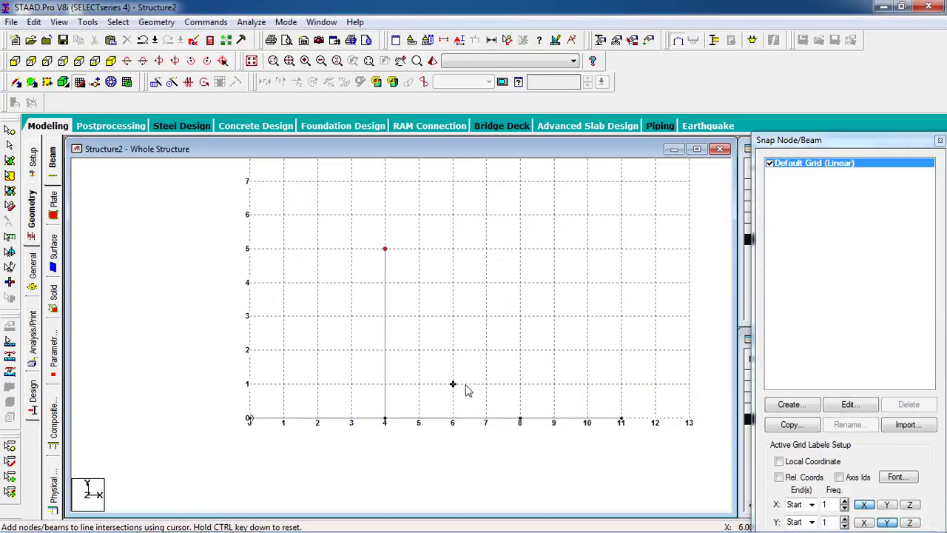
left_click(521, 420, "ctrl")
left_click(521, 284)
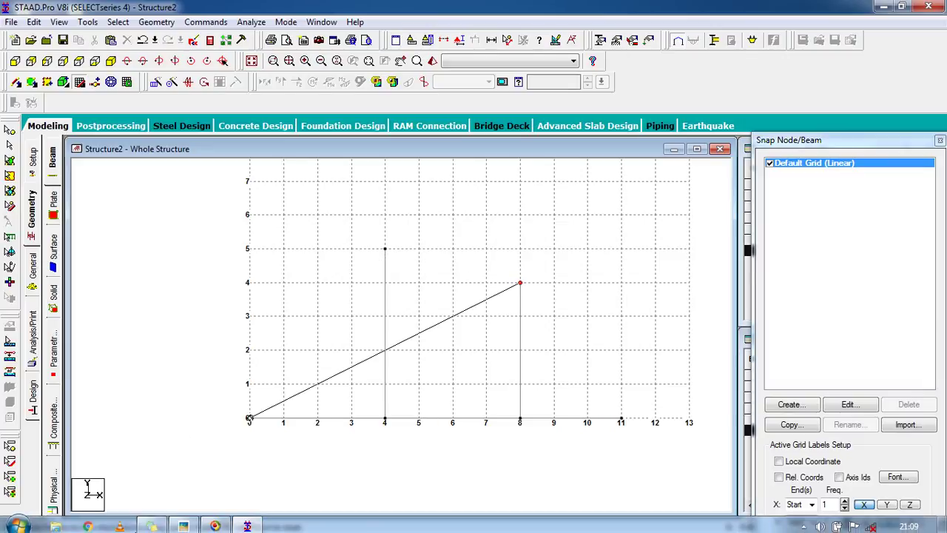
- Draw the upper members from (8, 4) to (4, 5) and on down to the origin at (0, 0)
left_click(183, 524)
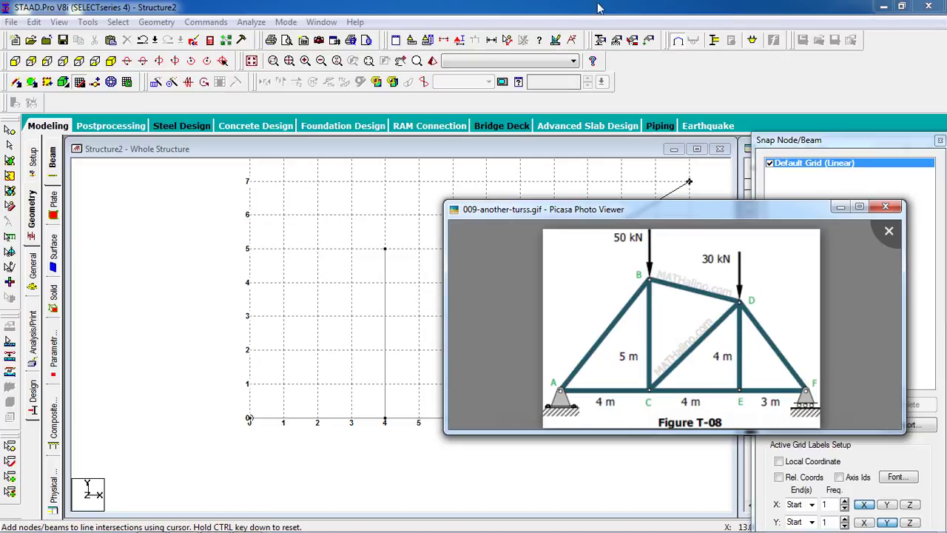
double_click(558, 7)
left_click_drag(693, 20, 692, 1)
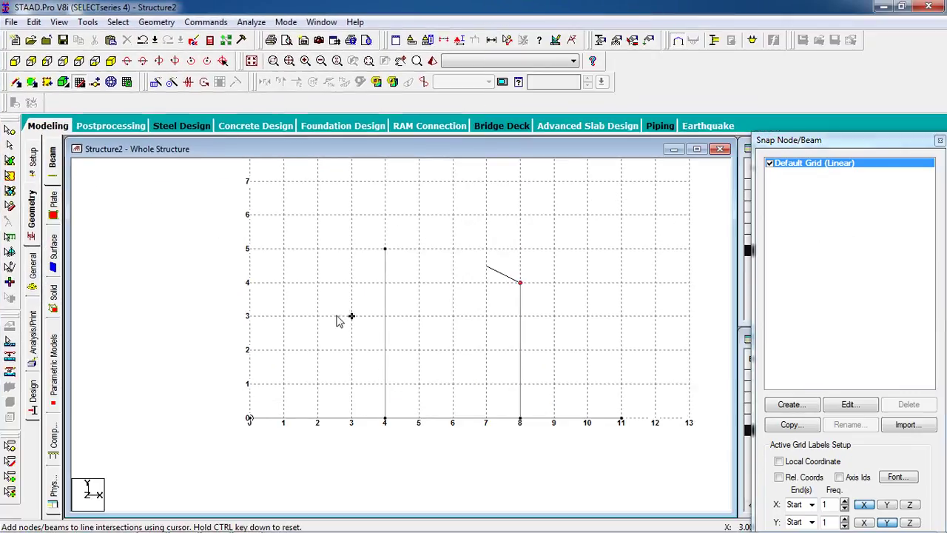
left_click(385, 248)
left_click(250, 418)
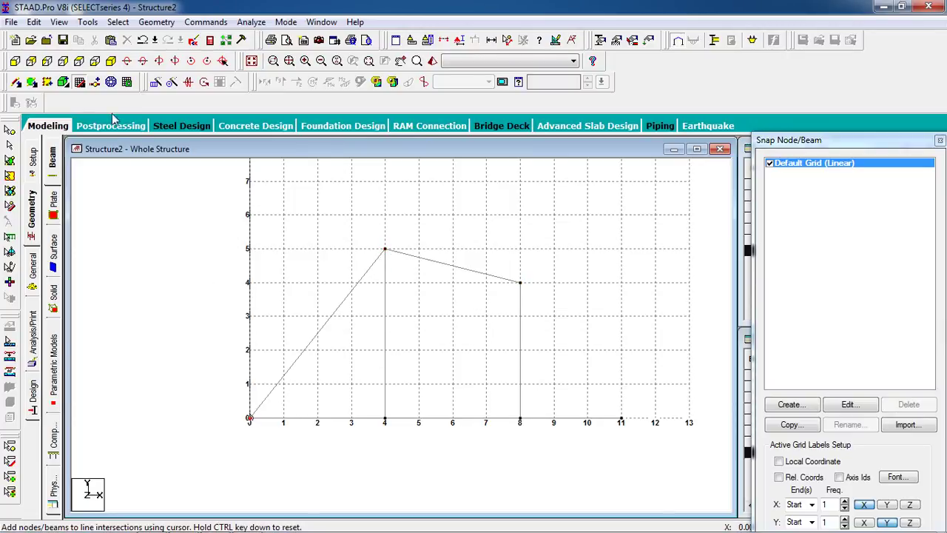
- Leave the snap grid and add beams between existing nodes from (8, 4) to (11, 0) and from (8, 4) to (4, 0)
left_click(63, 82)
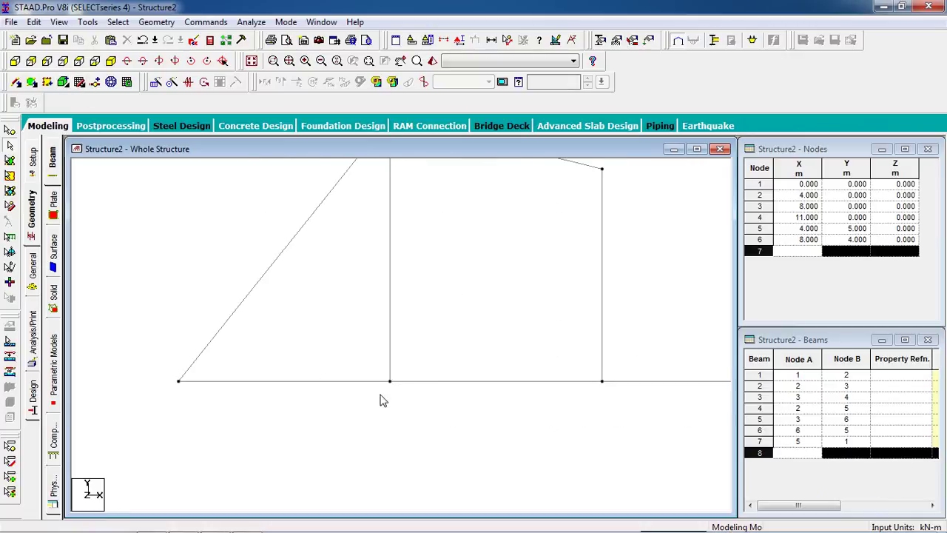
scroll(413, 308, "down", 5)
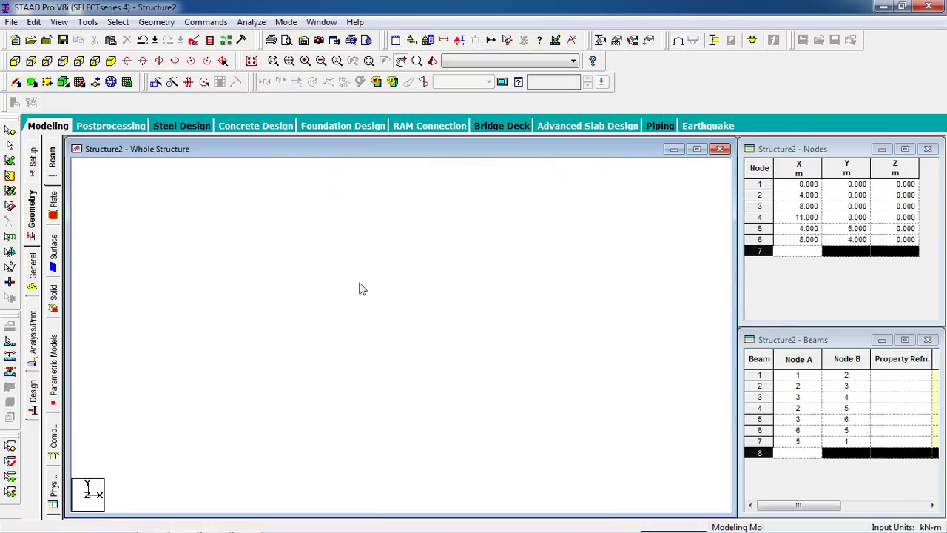
left_click(16, 82)
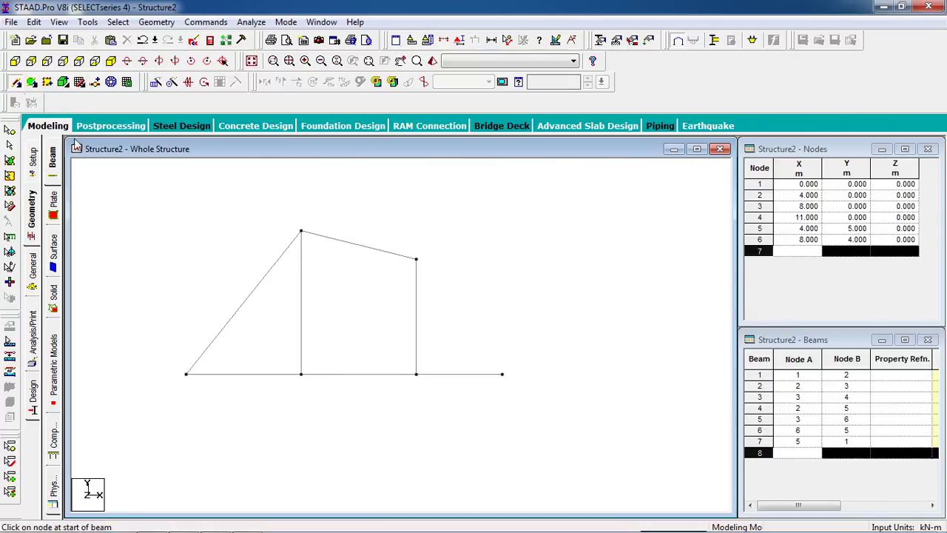
left_click(417, 260)
left_click(503, 374)
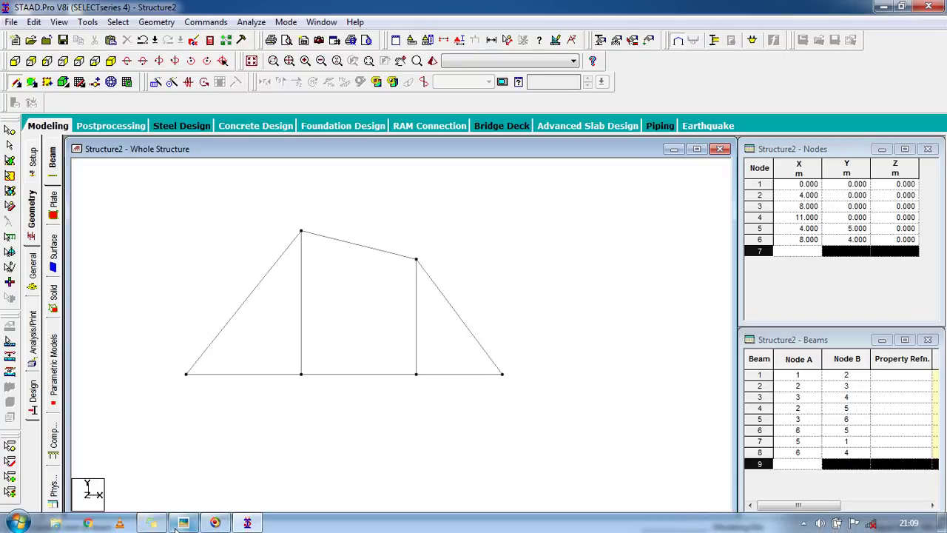
left_click(181, 523)
left_click(178, 525)
left_click_drag(417, 260, 303, 375)
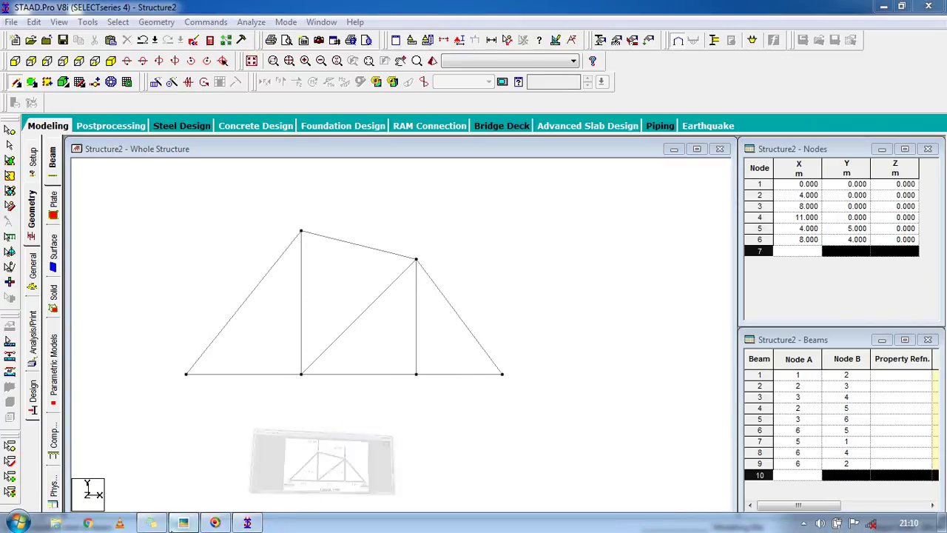
- Check the supports in the 009-another-turss.gif drawing and create a pinned support definition for the truss
left_click(183, 524)
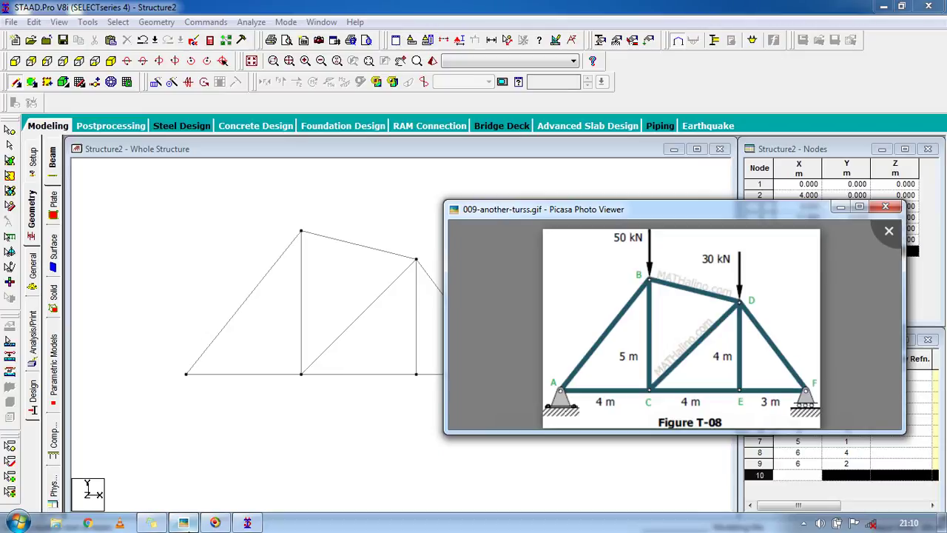
mouse_move(561, 418)
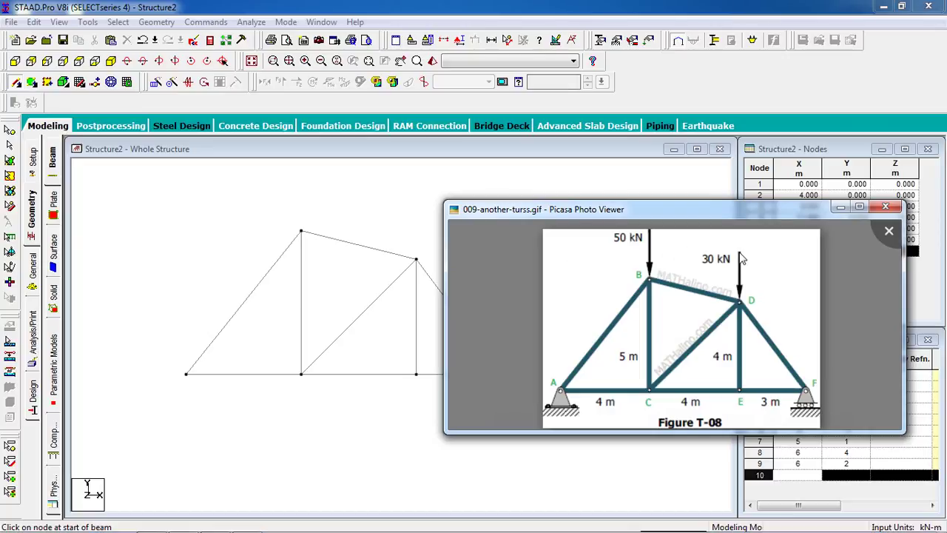
left_click(475, 7)
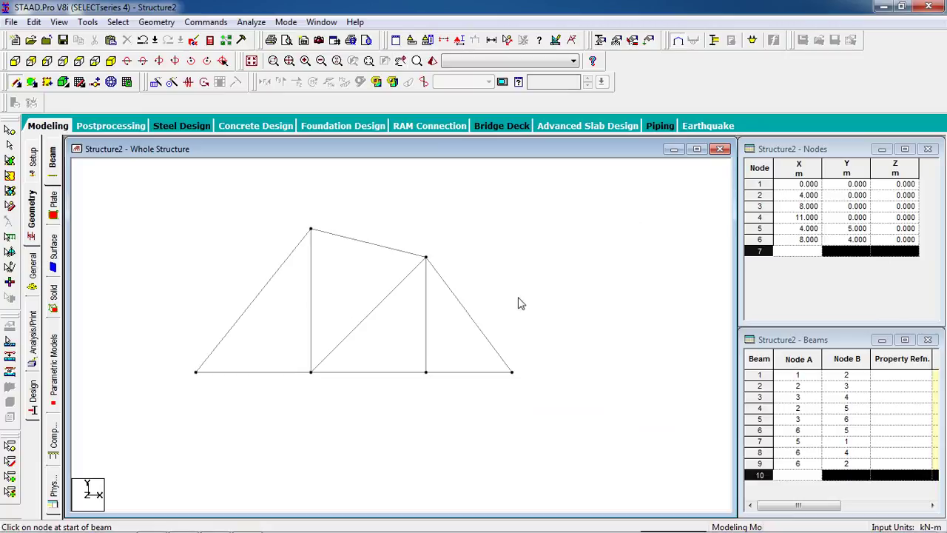
left_click(616, 43)
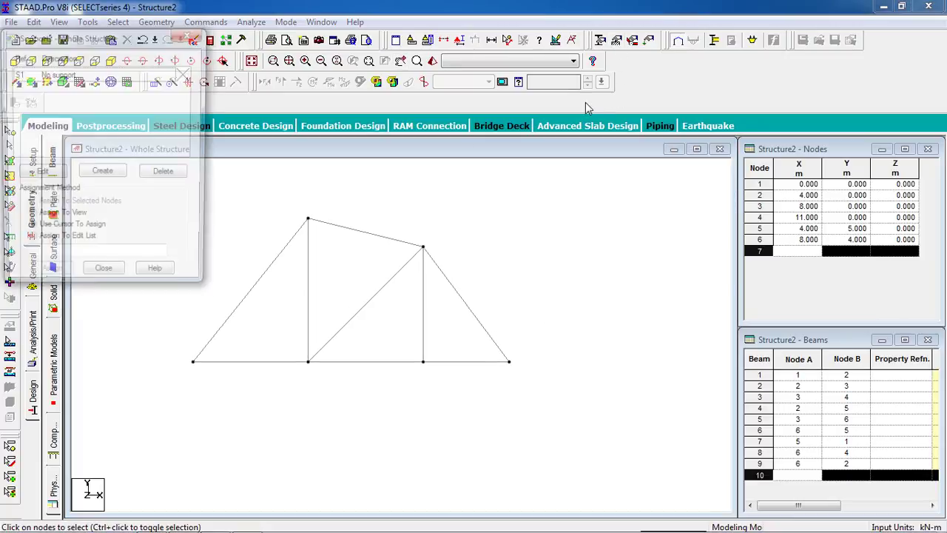
left_click_drag(25, 42, 660, 103)
left_click(740, 234)
left_click(663, 90)
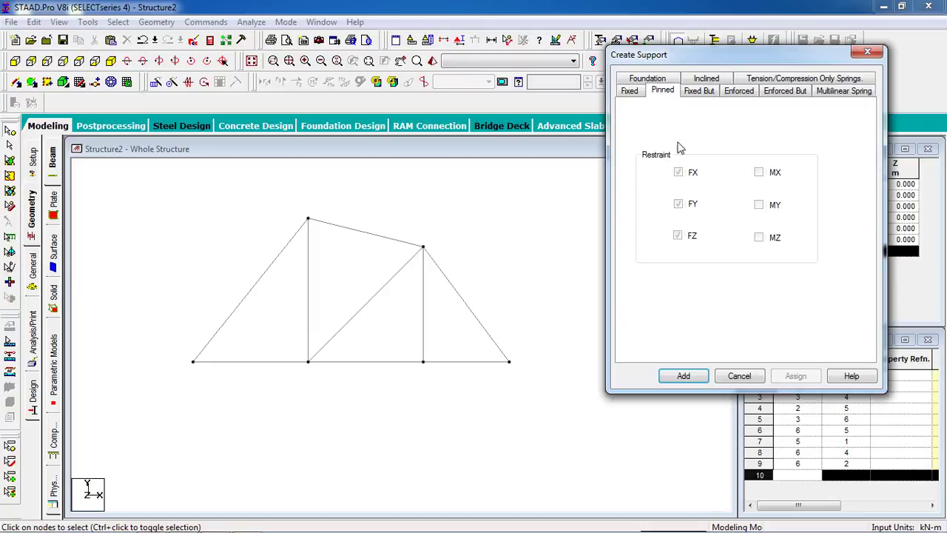
left_click(684, 375)
- Create a Fixed But support definition with FX and MZ released
left_click(762, 233)
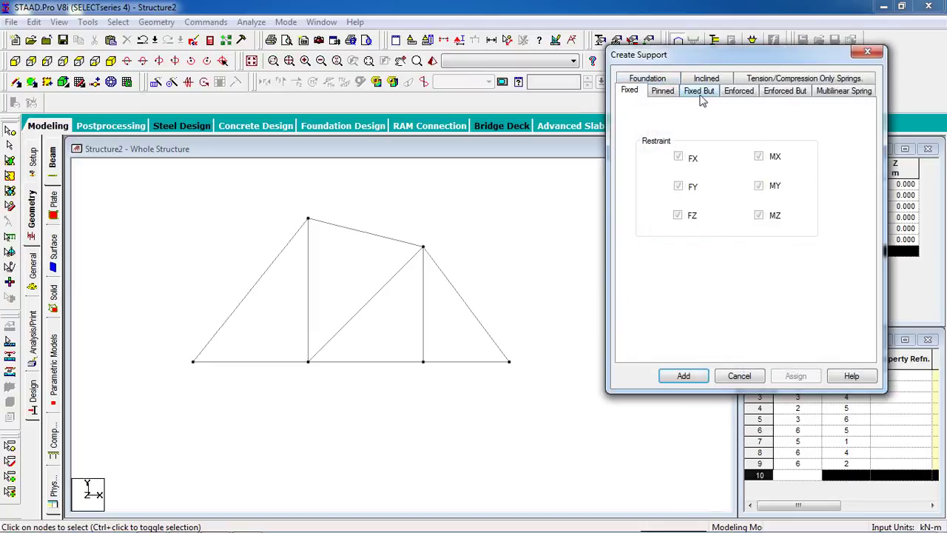
left_click(696, 93)
left_click(675, 139)
left_click(675, 239)
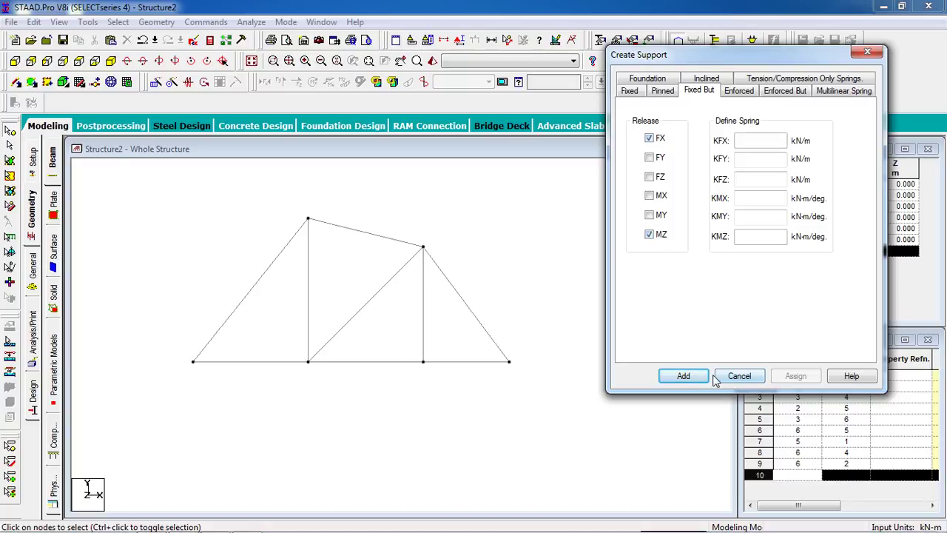
left_click(688, 376)
- Assign the pinned support to the bottom-chord end node at X = 0
left_click(814, 148)
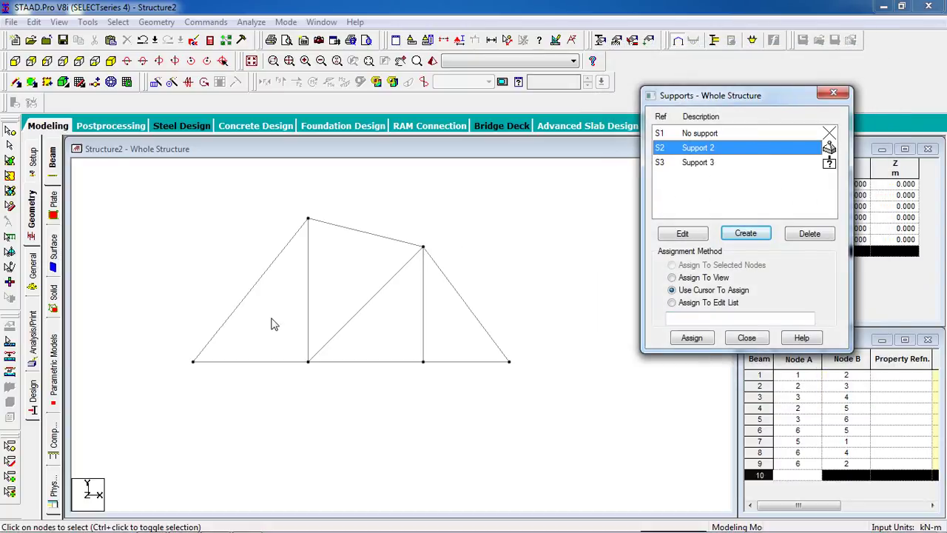
left_click(193, 361)
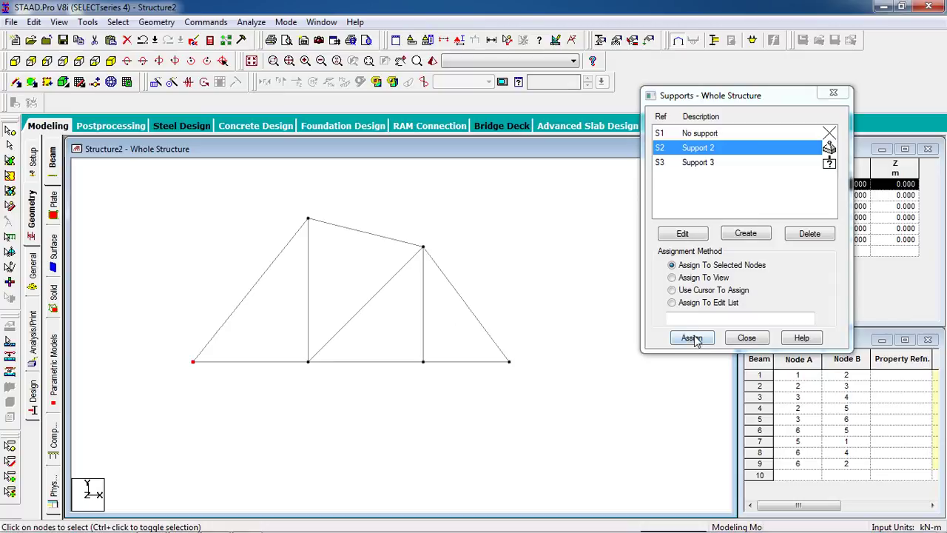
left_click(694, 339)
left_click(807, 257)
- Assign the Fixed But support to the bottom-chord end node at X = 11 m
left_click(756, 165)
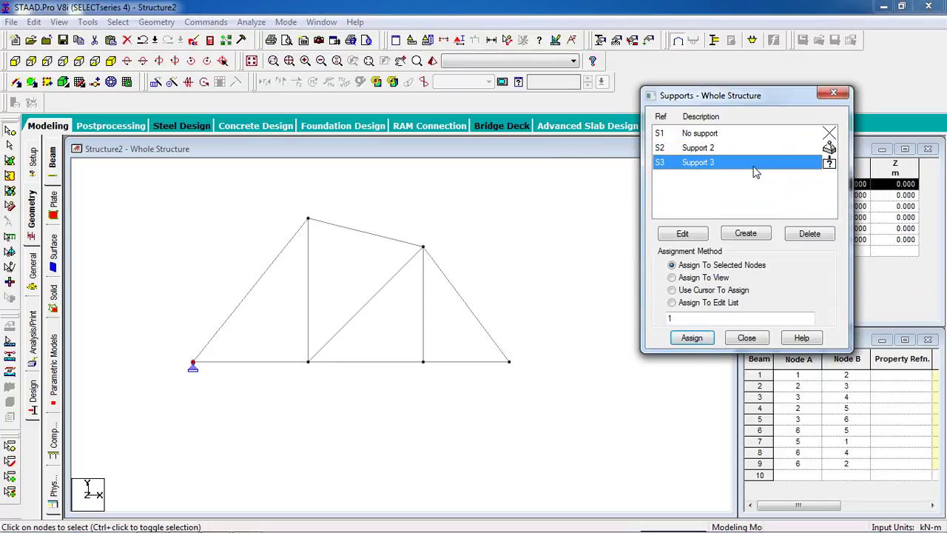
left_click(510, 361)
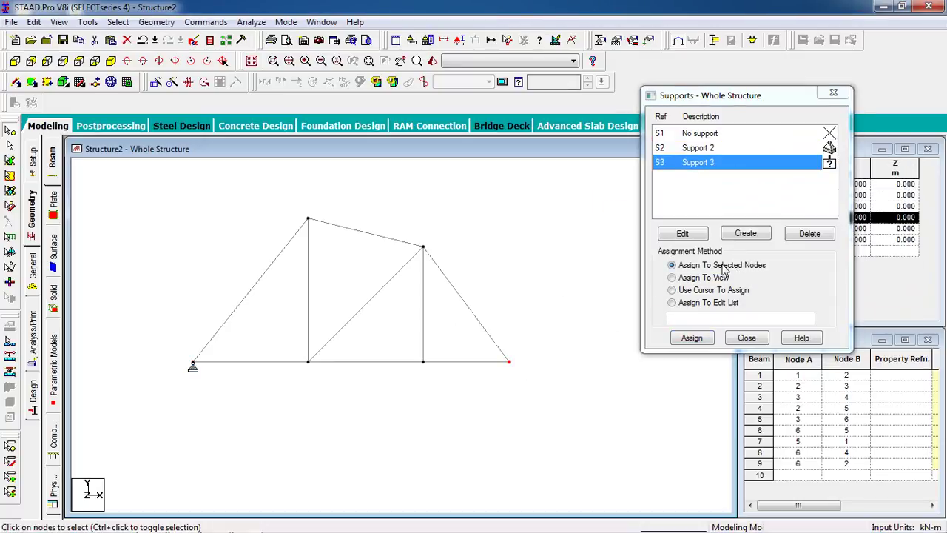
left_click(690, 339)
left_click(791, 256)
middle_click_drag(559, 257, 556, 303)
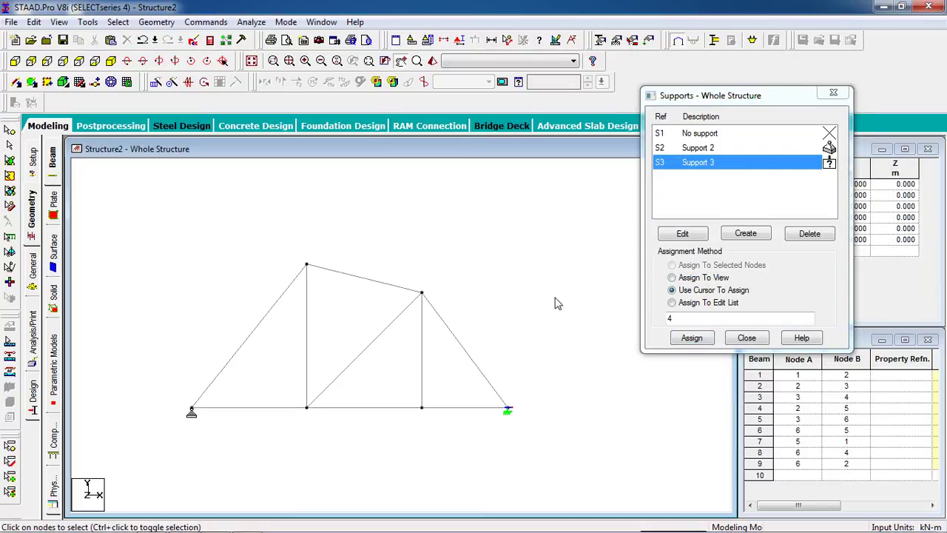
- Add the Indian angle section ISA25x25x5 as a single steel section to the structure's properties
left_click(600, 40)
left_click_drag(183, 46, 743, 128)
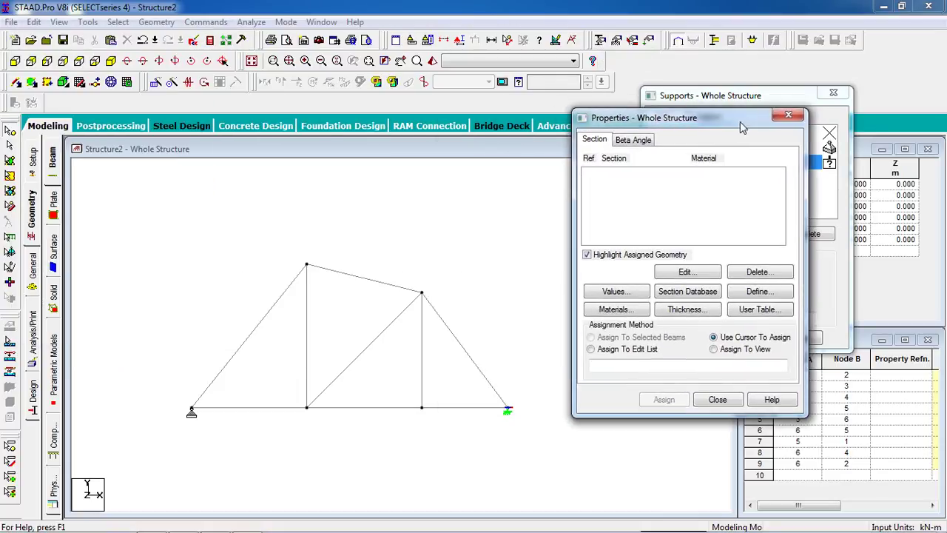
left_click(692, 293)
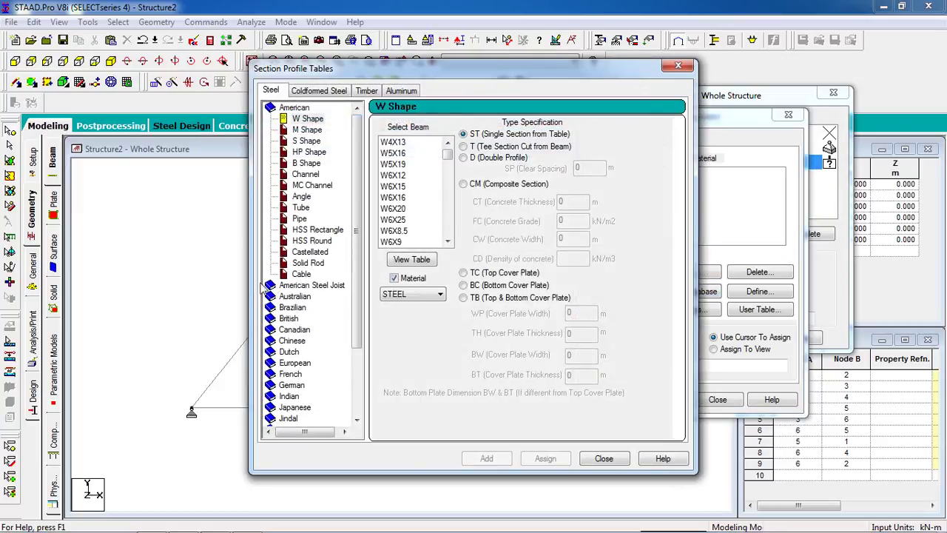
double_click(299, 399)
left_click(308, 310)
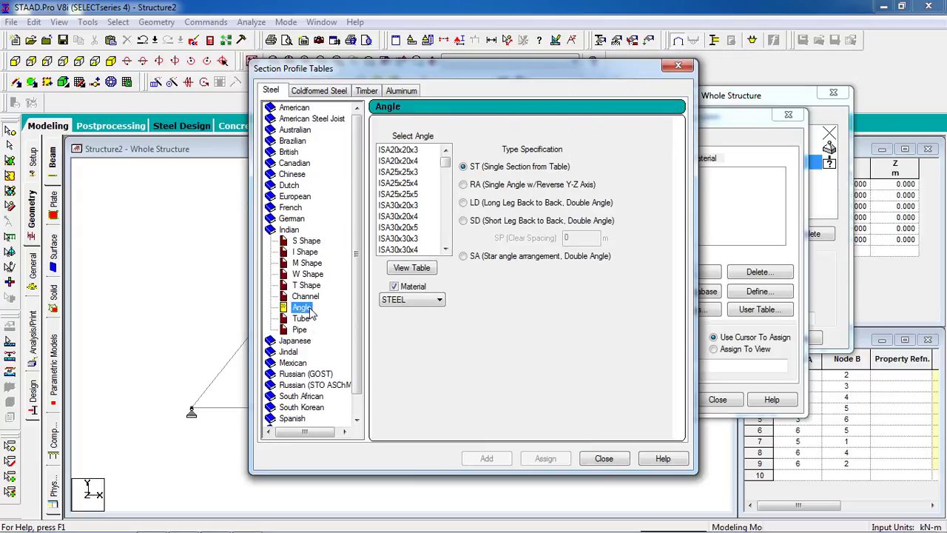
left_click(417, 196)
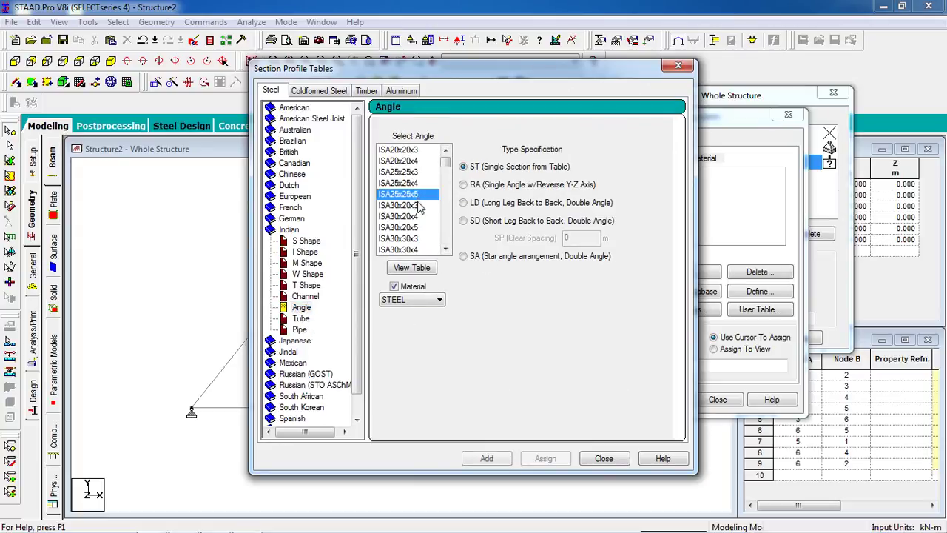
left_click(434, 304)
left_click(433, 304)
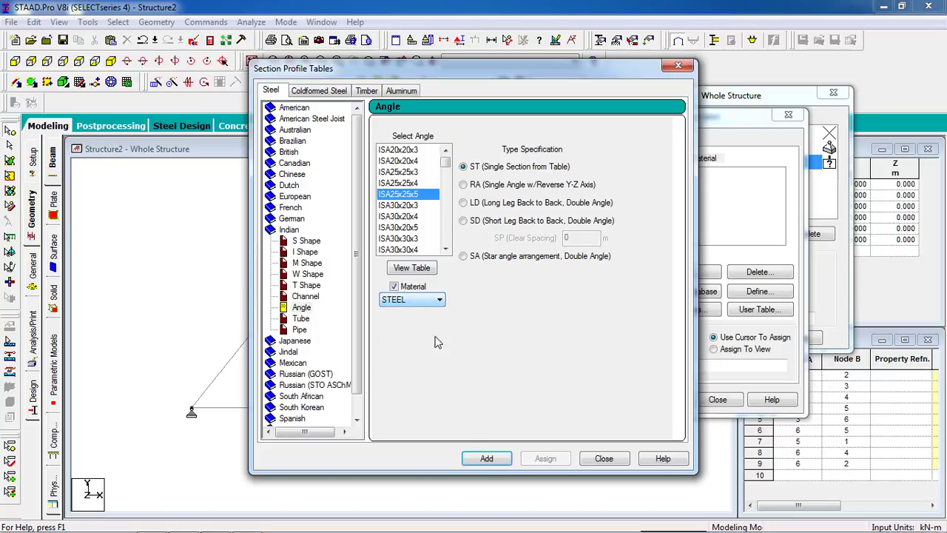
left_click(494, 460)
left_click(604, 459)
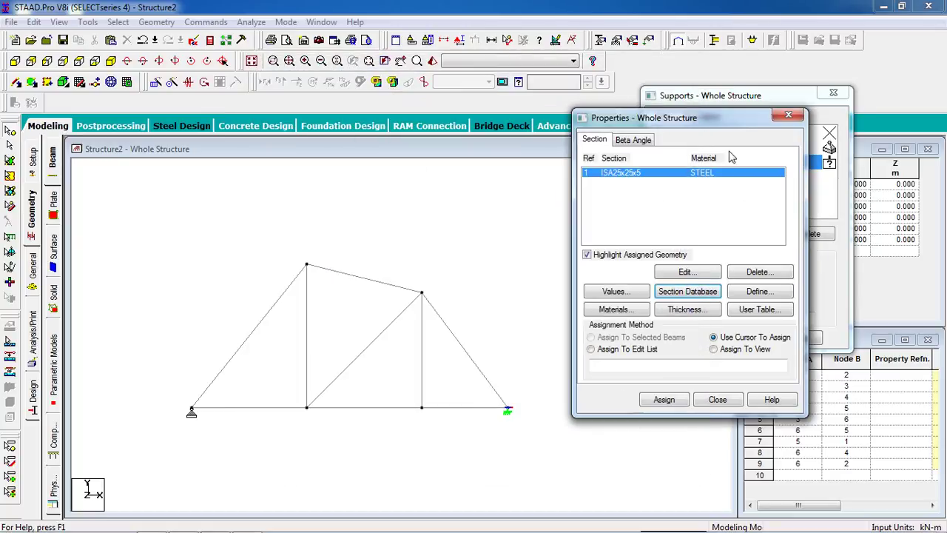
- Assign the ISA25x25x5 section to all truss members in view, and close the properties and supports dialogs
left_click(707, 182)
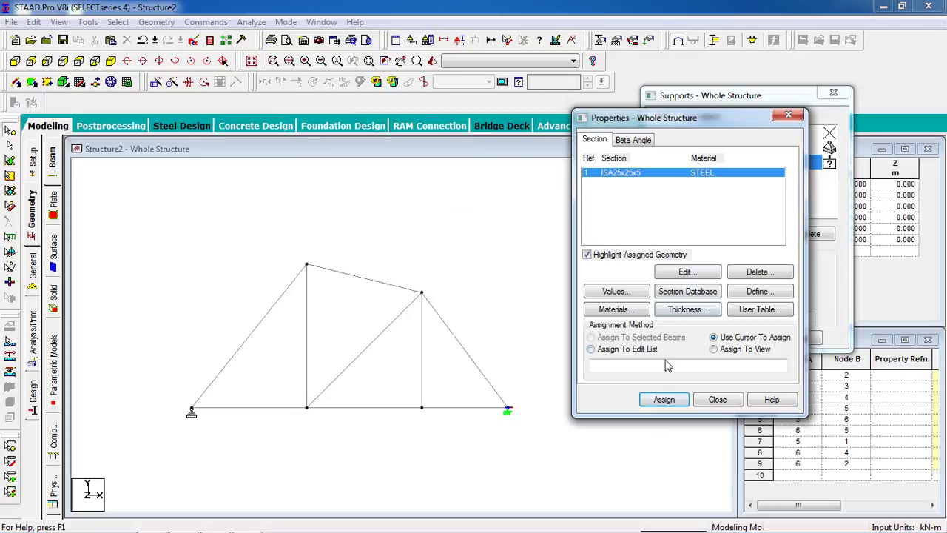
left_click(715, 349)
left_click(664, 400)
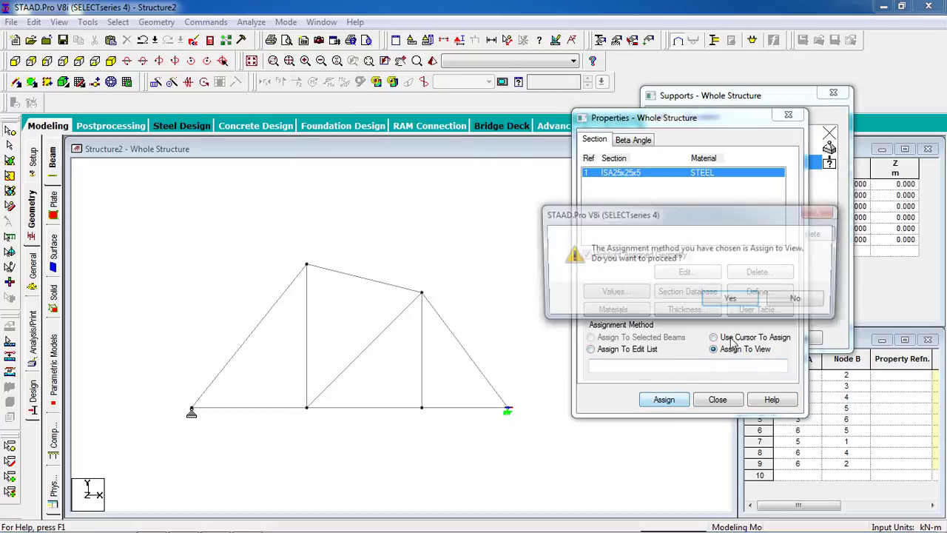
left_click(740, 300)
left_click_drag(713, 117, 832, 80)
left_click(834, 107)
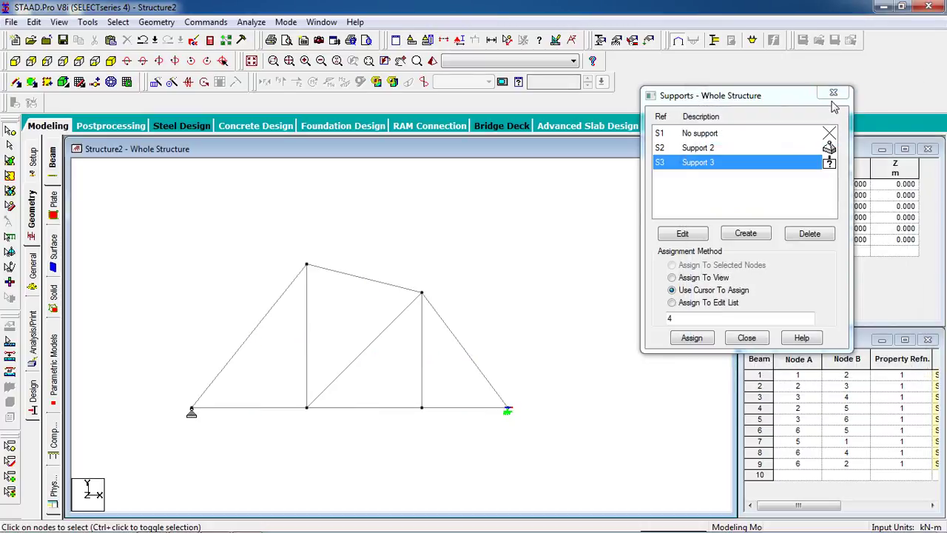
left_click(834, 92)
- Create primary load case 1, titled LOAD CASE 1, with loading type None
left_click(618, 41)
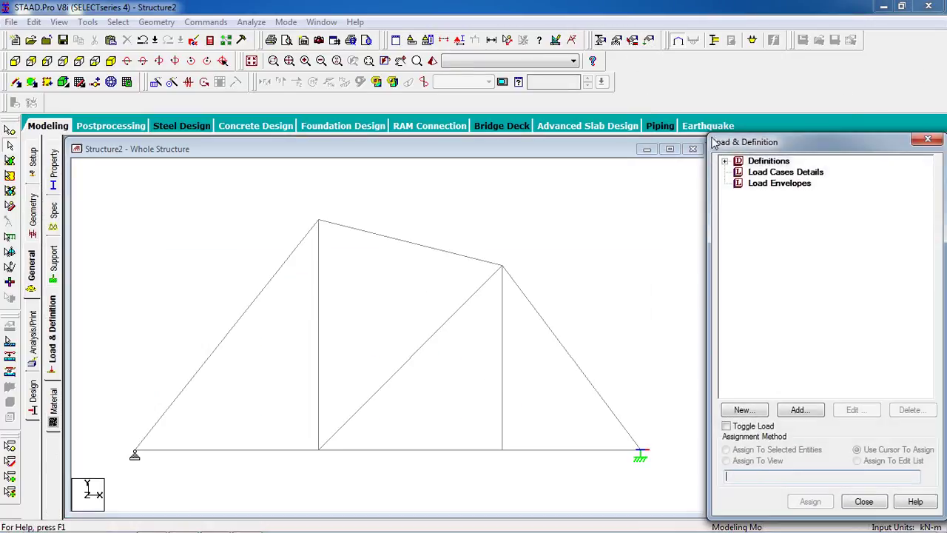
left_click(772, 174)
left_click(799, 410)
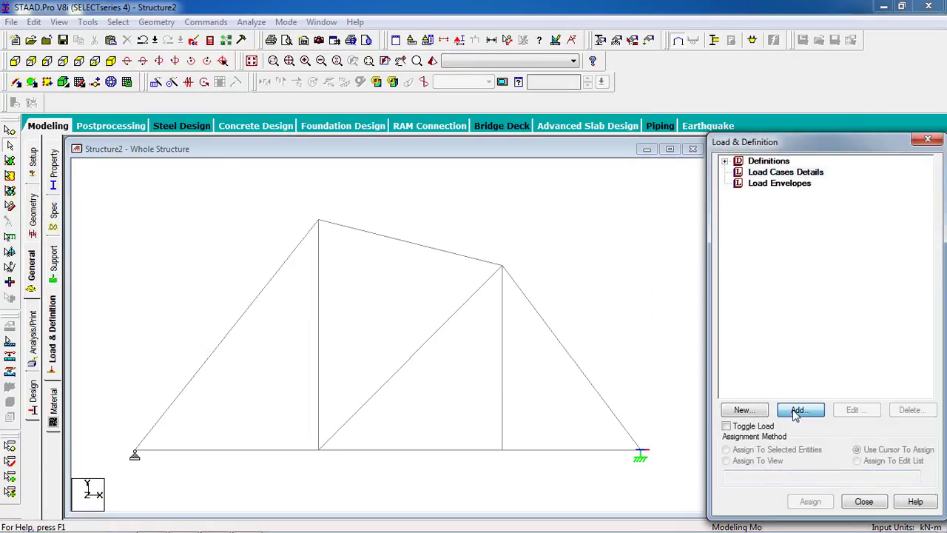
left_click(506, 195)
left_click(507, 197)
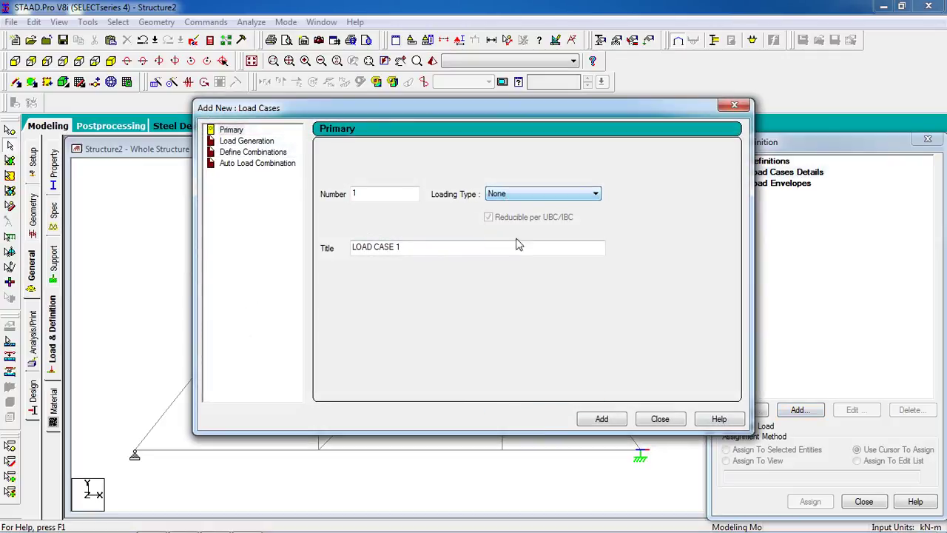
left_click(618, 420)
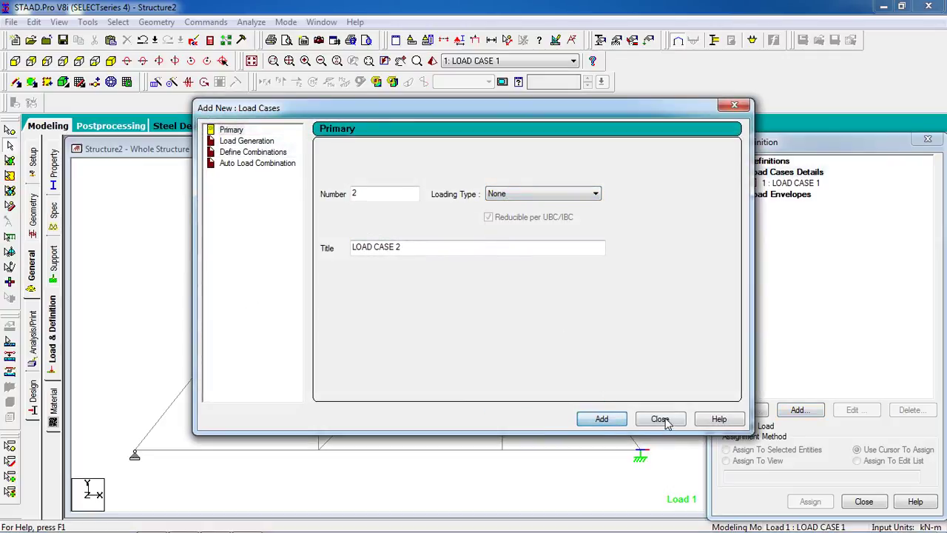
left_click(661, 419)
- Add a selfweight load in the Y direction with factor -1 to LOAD CASE 1
left_click(790, 183)
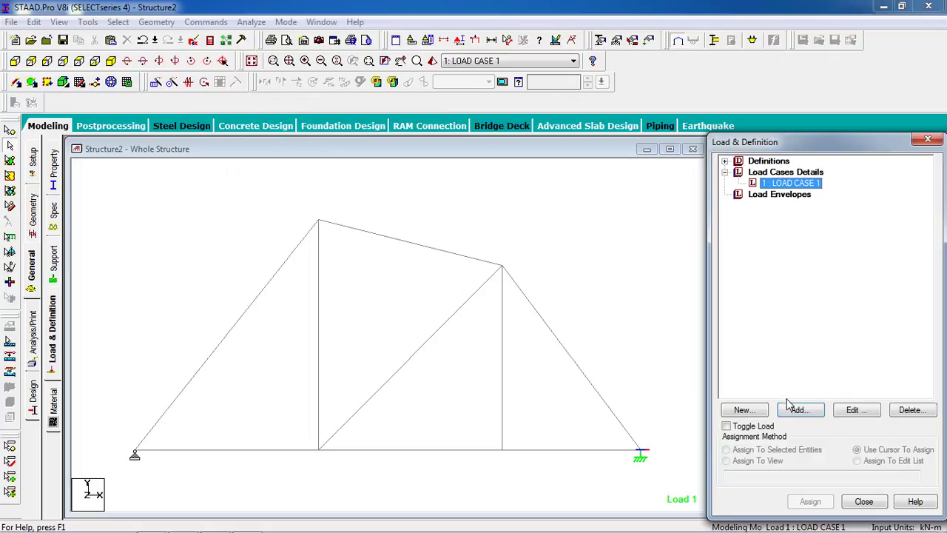
left_click(799, 410)
left_click(200, 79)
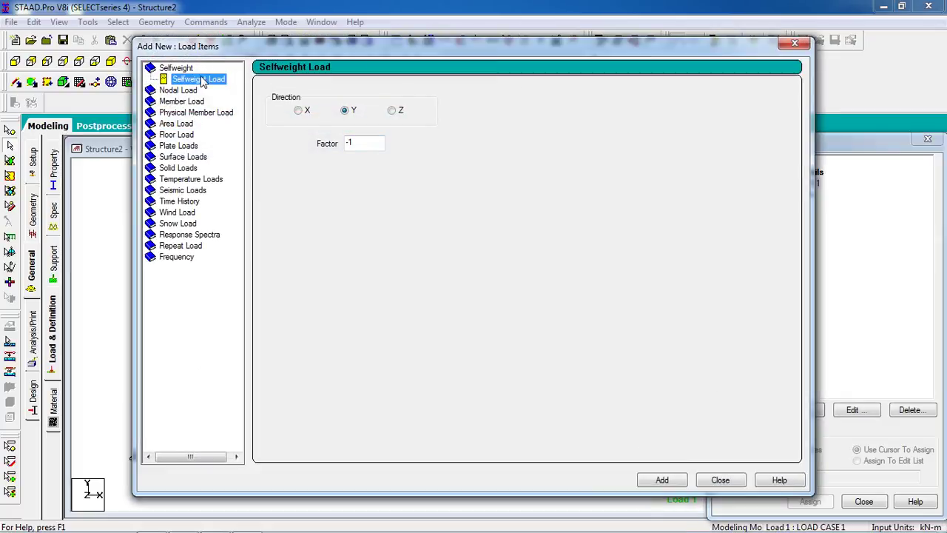
left_click(662, 481)
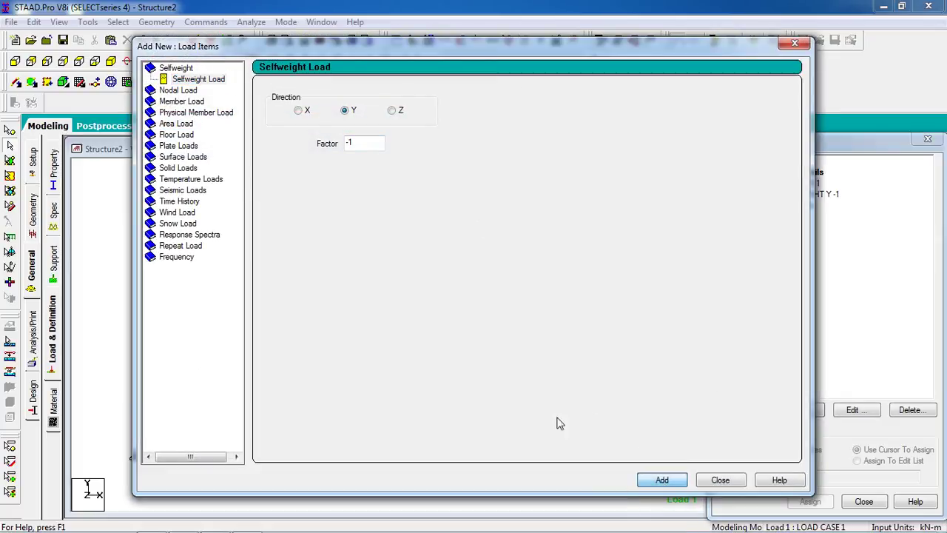
- Check the loads in the 009-another-turss.gif drawing and add nodal loads of Fy -50 kN and Fy -30 kN to LOAD CASE 1
left_click(169, 91)
left_click(311, 166)
left_click(151, 523)
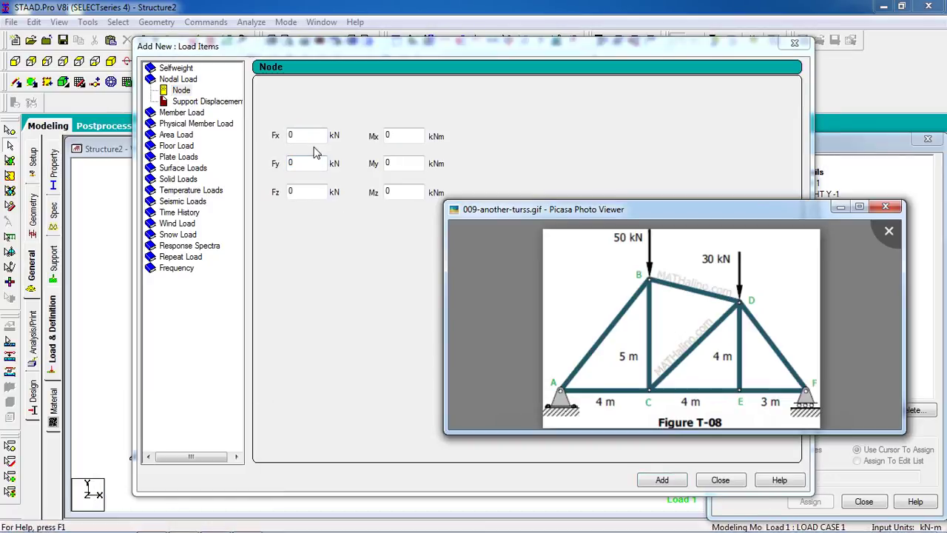
left_click(294, 163)
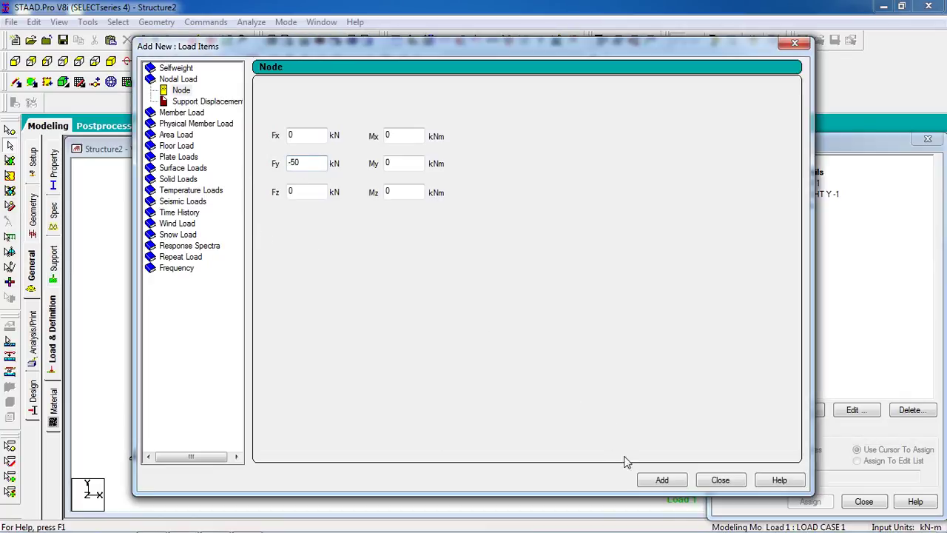
type("-50")
left_click(651, 481)
double_click(291, 163)
type("-30")
left_click(643, 481)
left_click(720, 481)
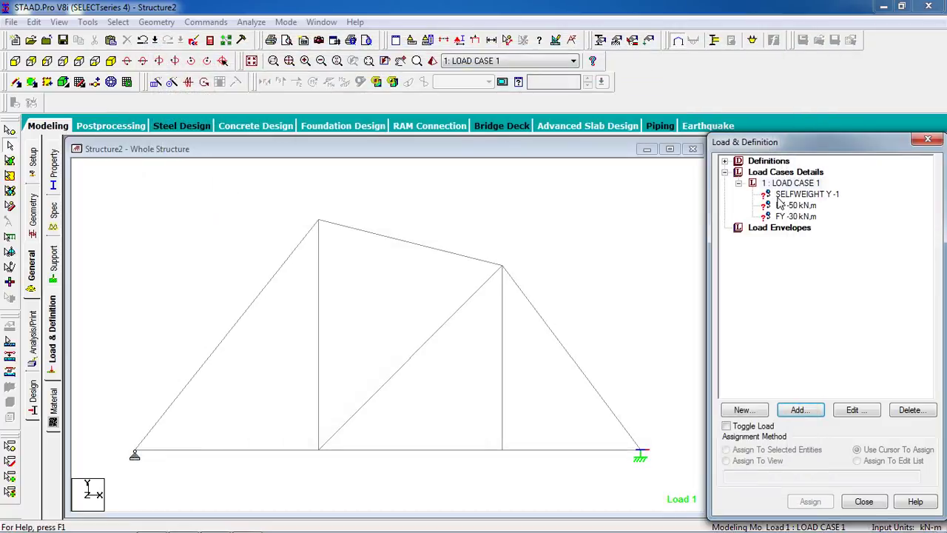
- Assign the selfweight load to all members in view
left_click(768, 461)
left_click(810, 501)
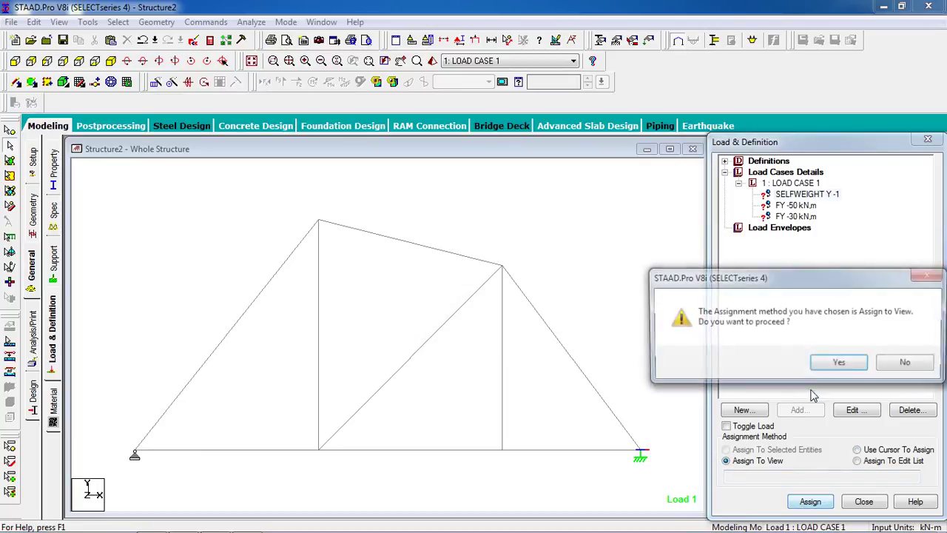
left_click(839, 364)
- Assign the FY -50 kN nodal load to the truss's apex node, above the 5 m vertical
left_click(785, 206)
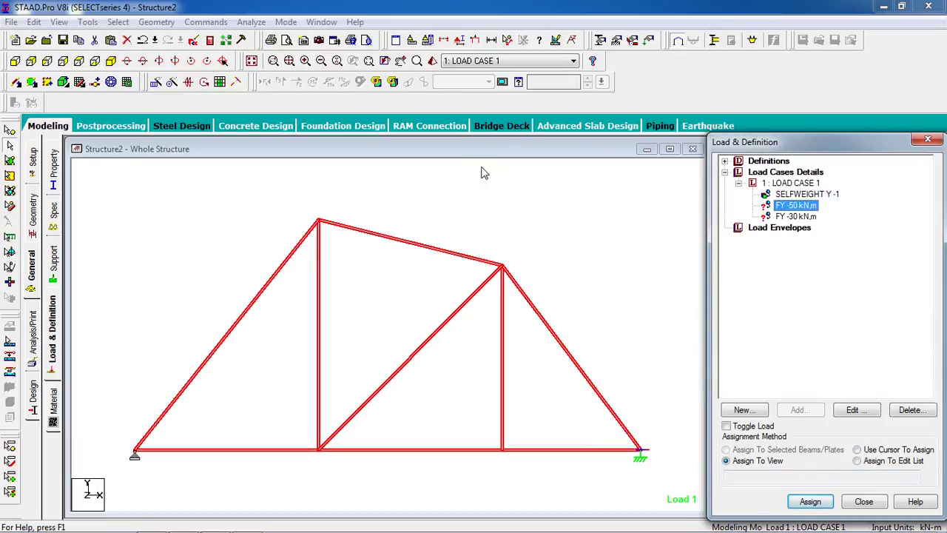
left_click(399, 193)
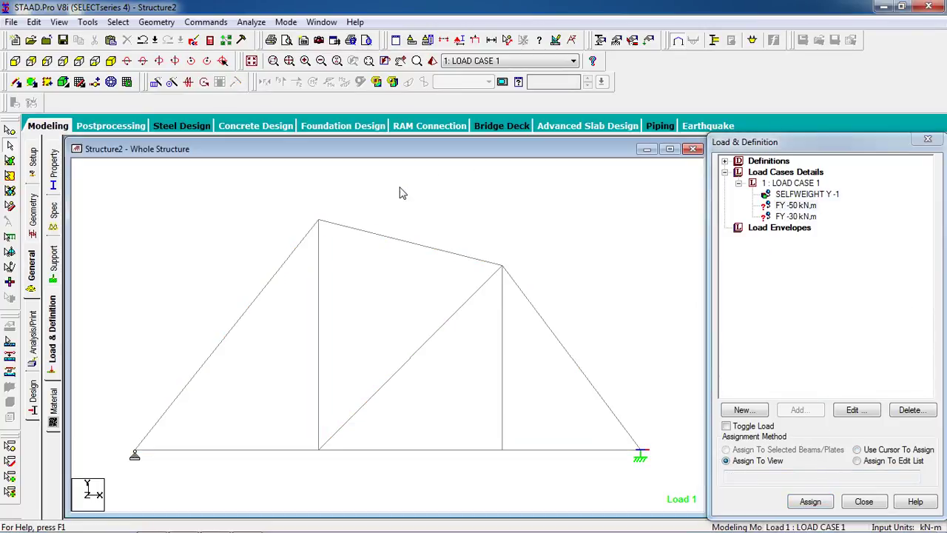
left_click(10, 130)
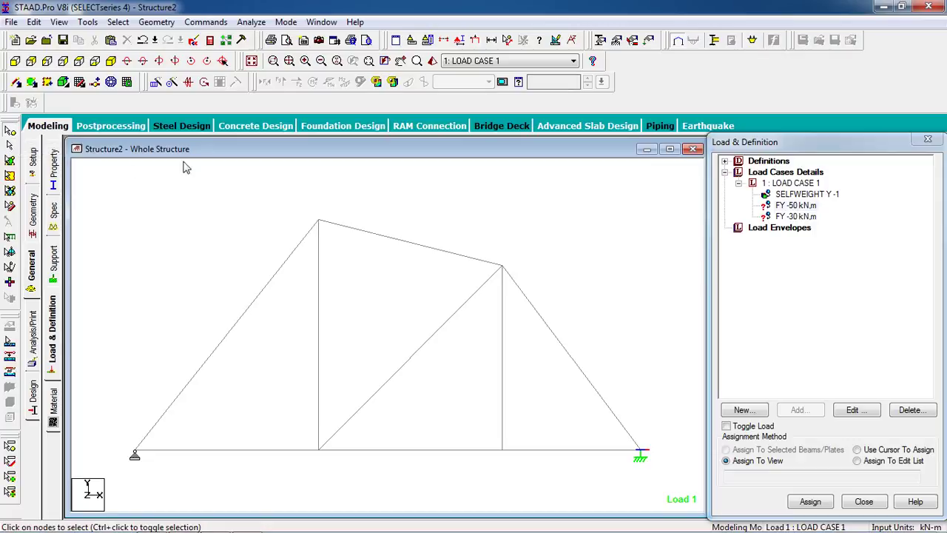
left_click(319, 219)
left_click(805, 195)
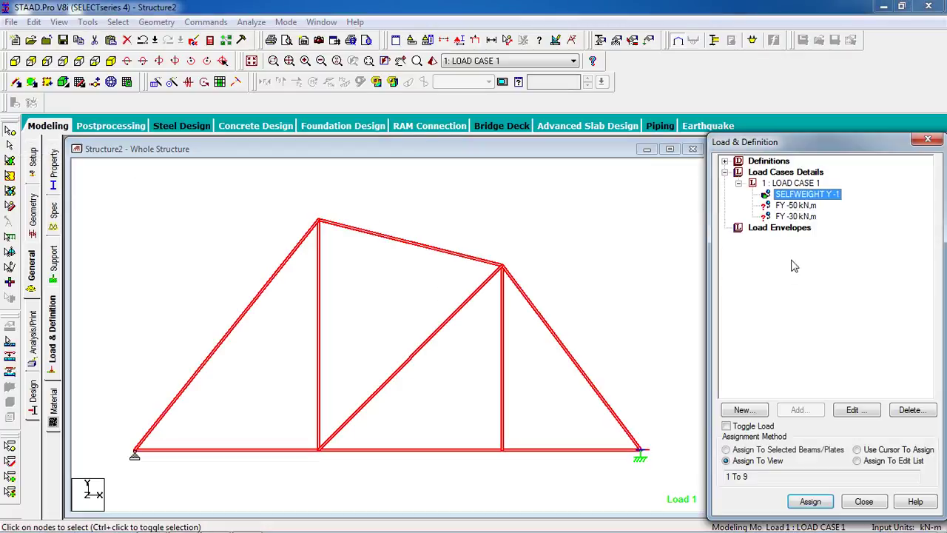
left_click(790, 206)
left_click(318, 218)
left_click(318, 220)
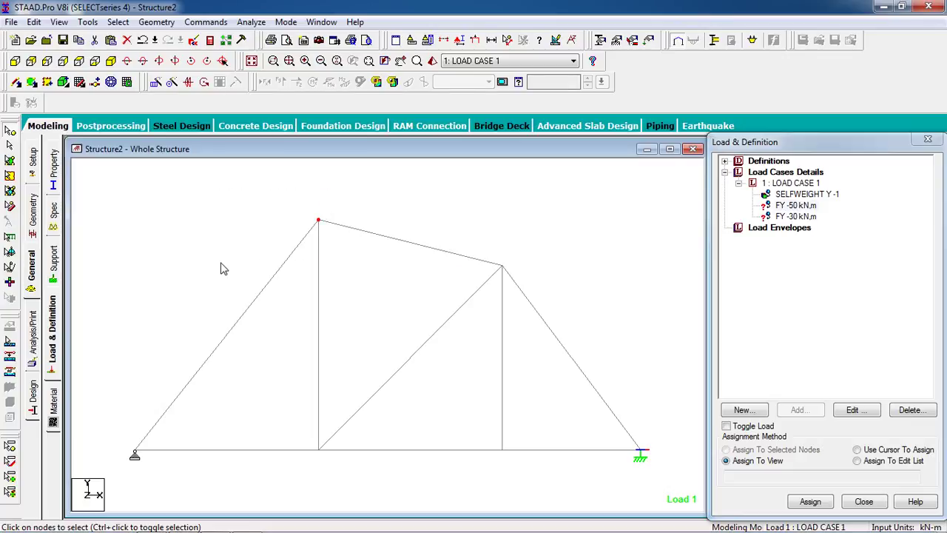
left_click(786, 453)
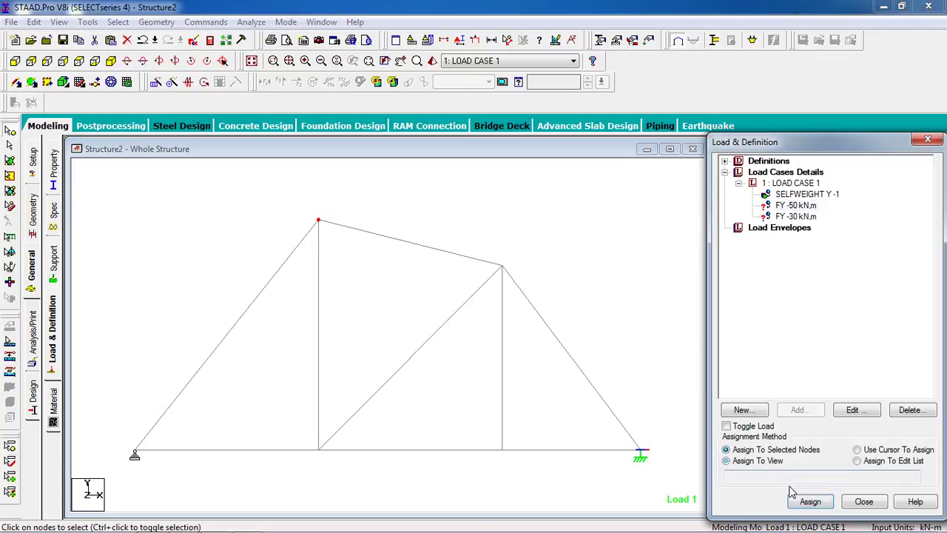
left_click(810, 501)
left_click(776, 363)
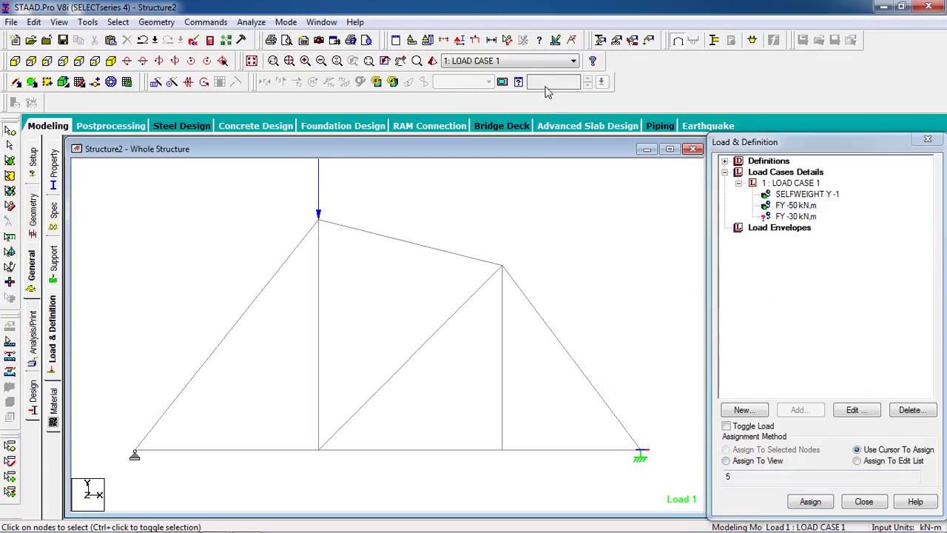
- Assign the FY -30 kN nodal load to the upper node above the 4 m vertical
left_click(477, 43)
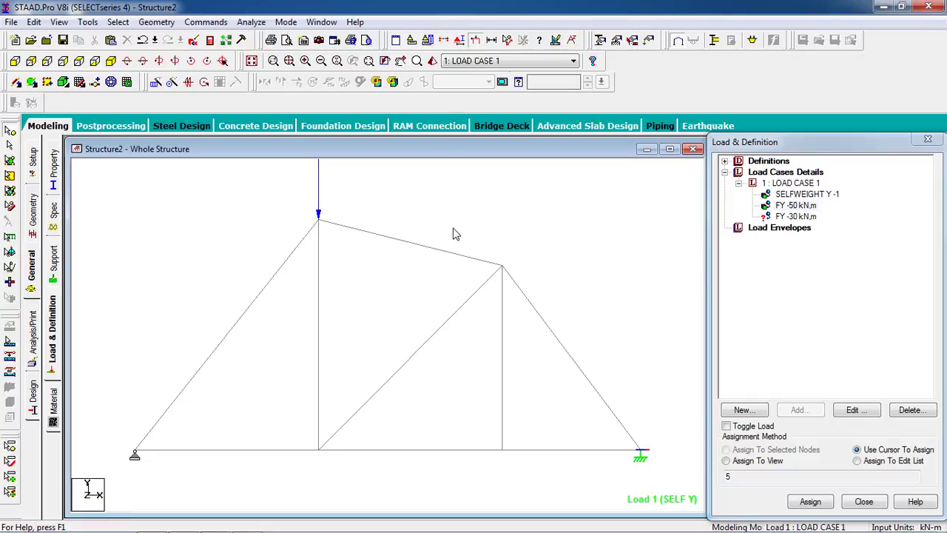
left_click(502, 265)
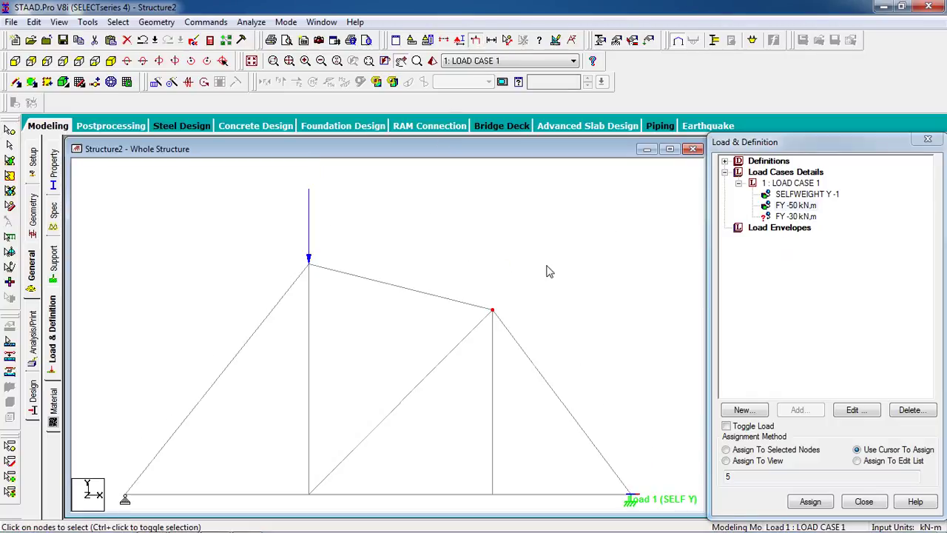
left_click(784, 216)
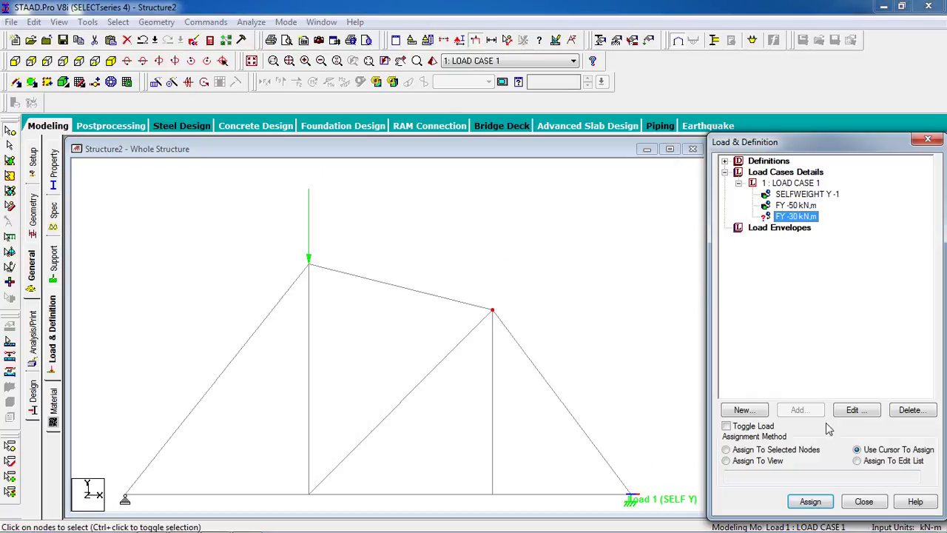
left_click(800, 449)
left_click(801, 496)
left_click(841, 363)
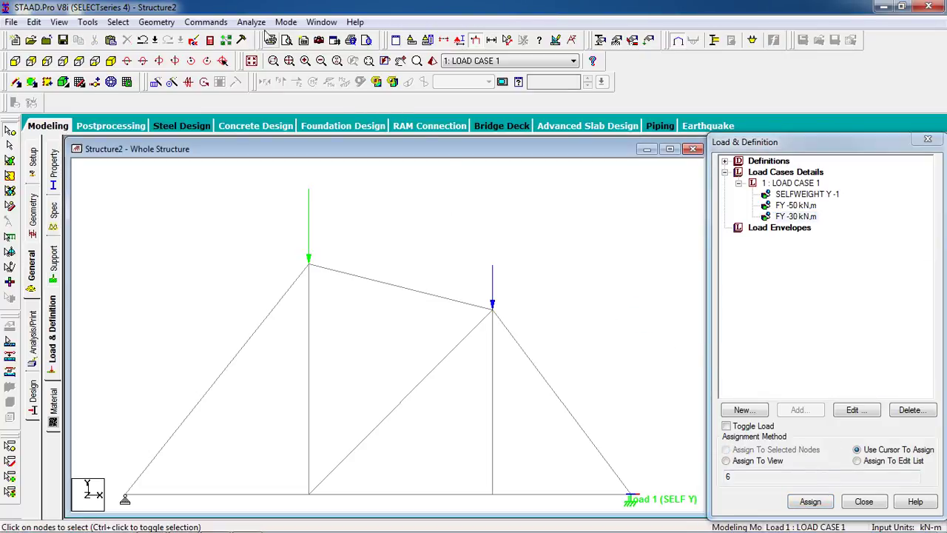
- Add a Perform Analysis command with the No Print option
left_click(214, 24)
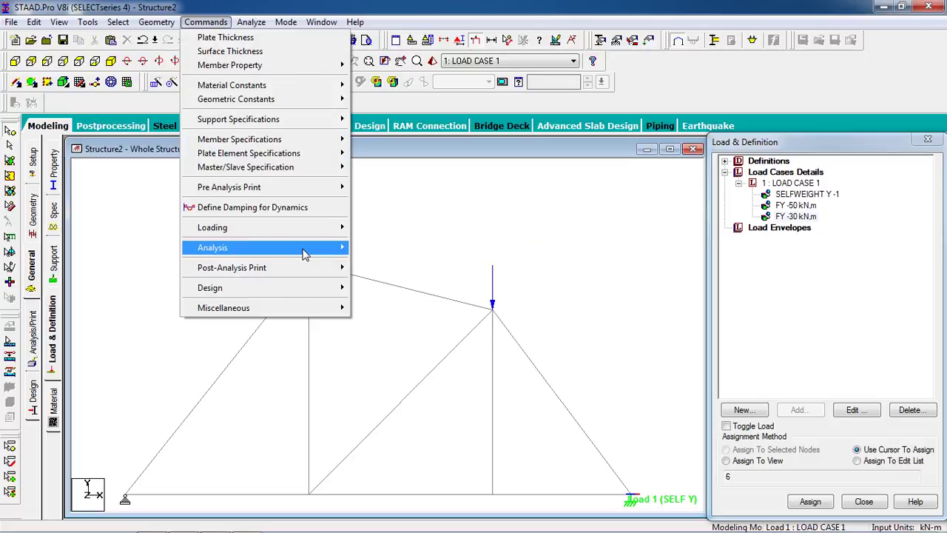
mouse_move(304, 252)
left_click(358, 253)
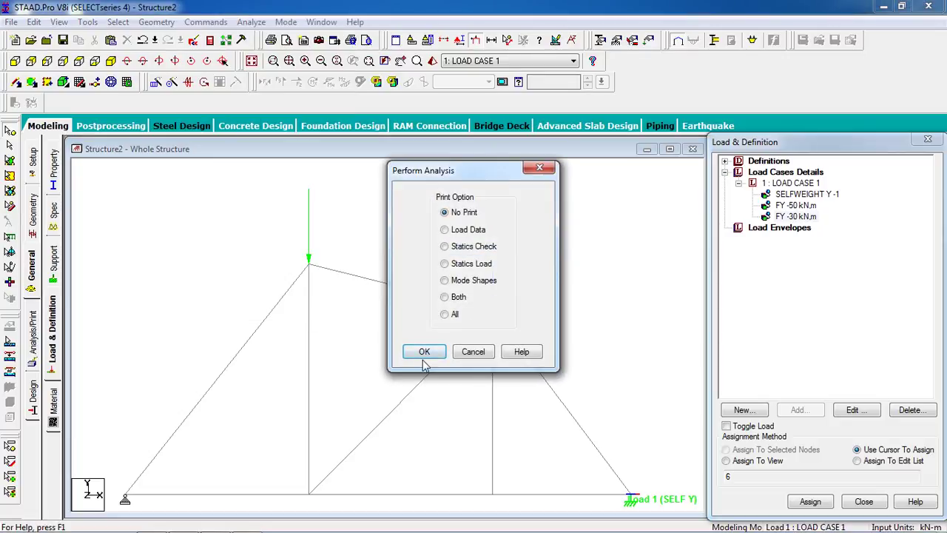
left_click(425, 355)
- Run the analysis of the truss, saving the modified structure
left_click(244, 22)
left_click(274, 34)
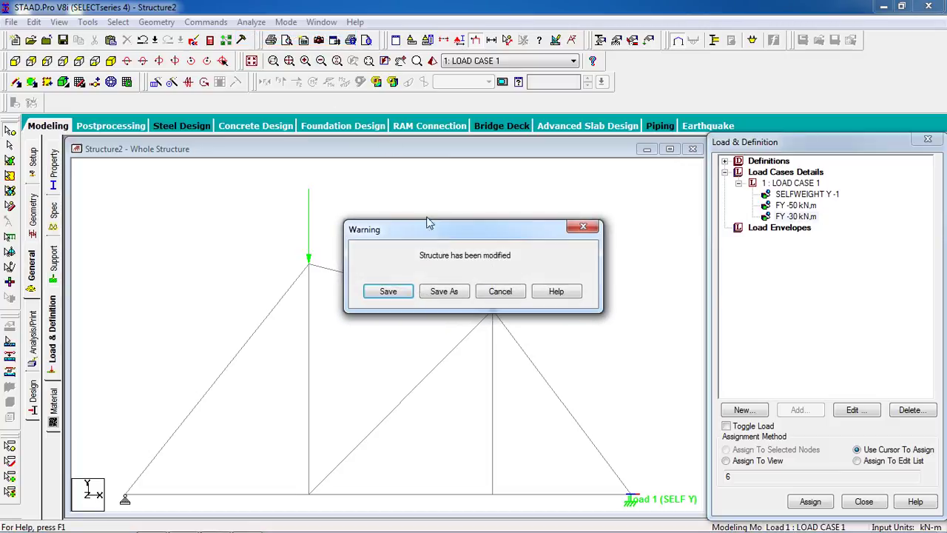
left_click(402, 293)
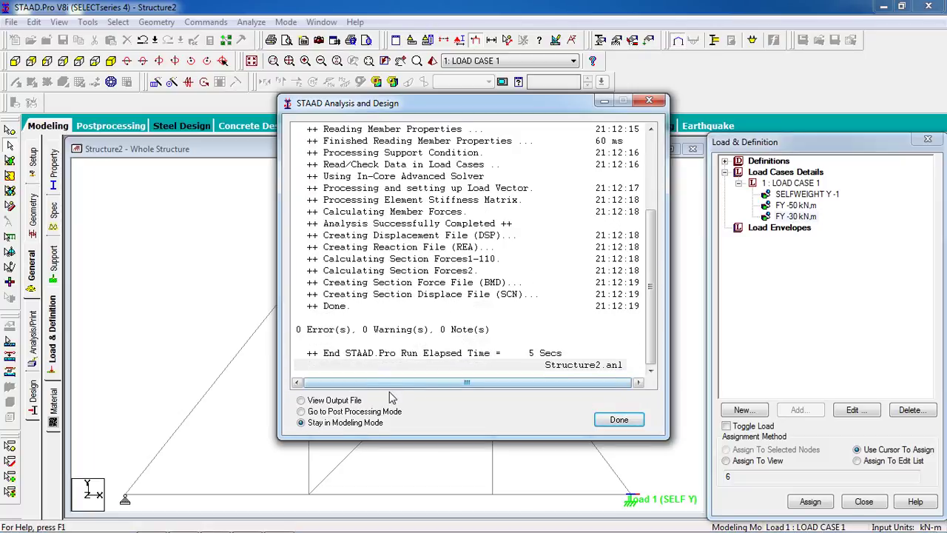
- Check the analysis report's error line and enter post-processing mode with LOAD CASE 1 as the selected results case
left_click(360, 333)
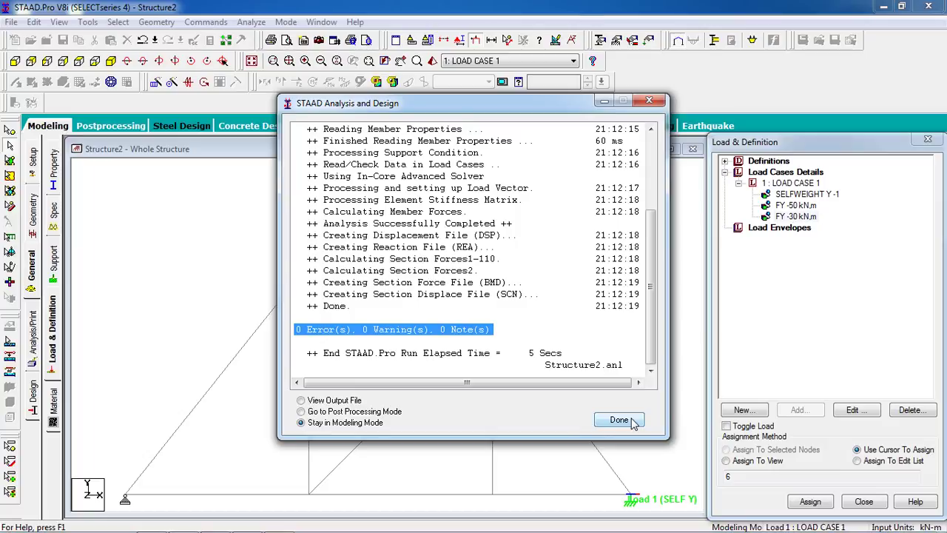
left_click(364, 416)
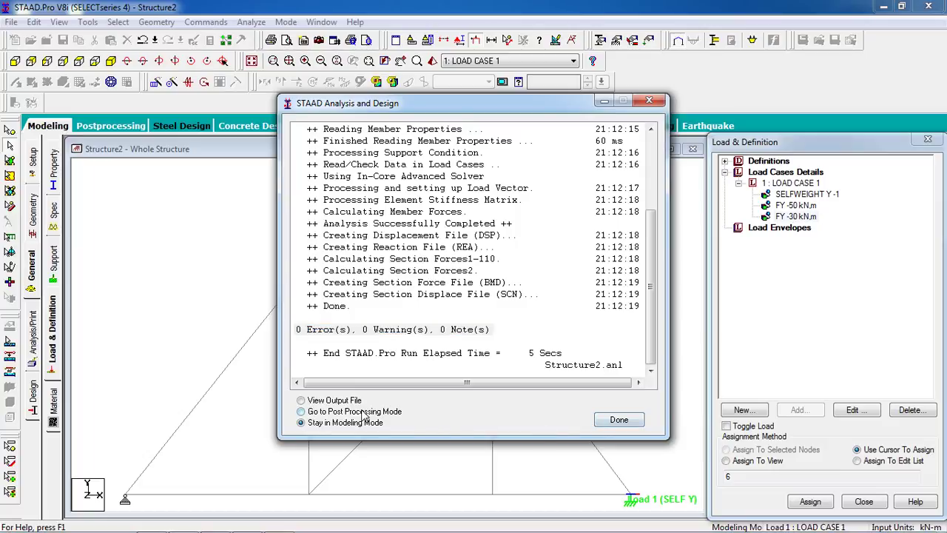
left_click(619, 421)
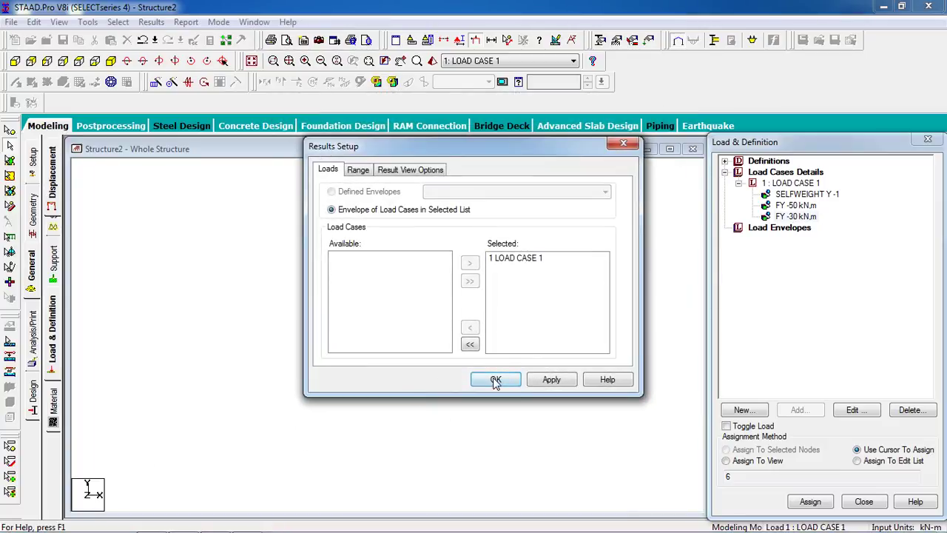
left_click(493, 380)
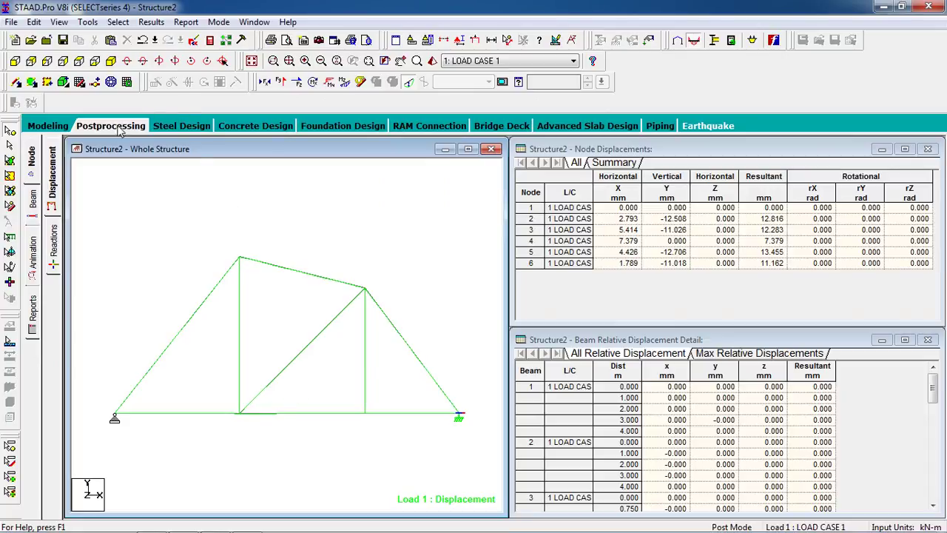
- Animate the truss's deflection under LOAD CASE 1 and return to the node displacement results
left_click(31, 253)
left_click(360, 141)
left_click(545, 475)
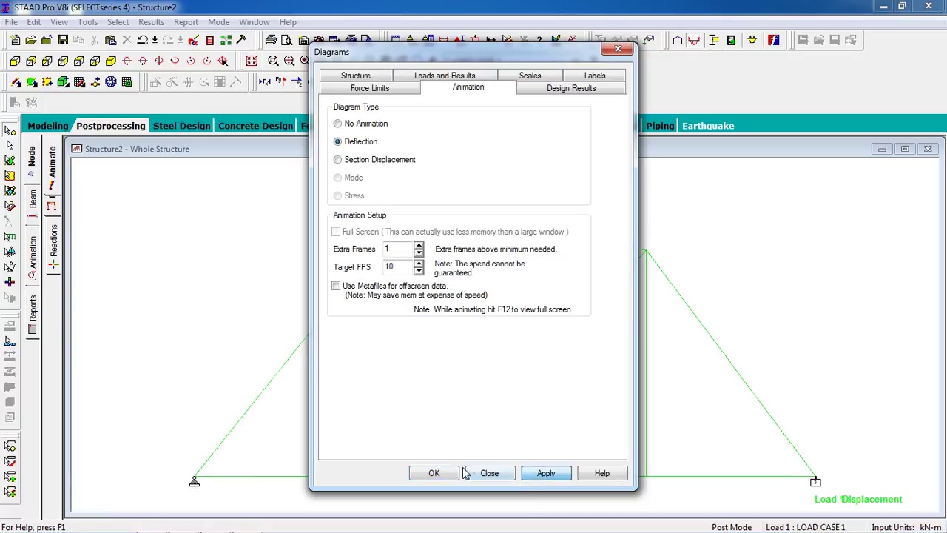
left_click(454, 475)
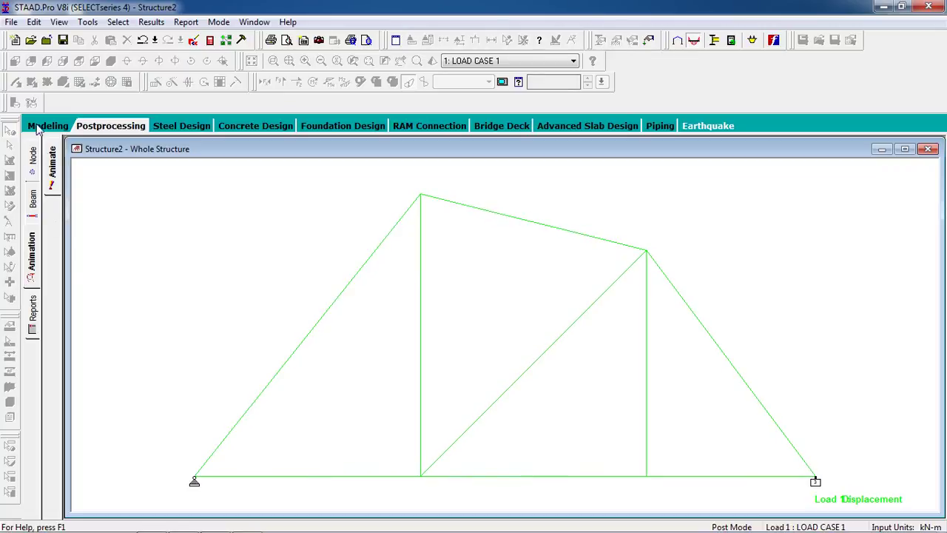
left_click(82, 127)
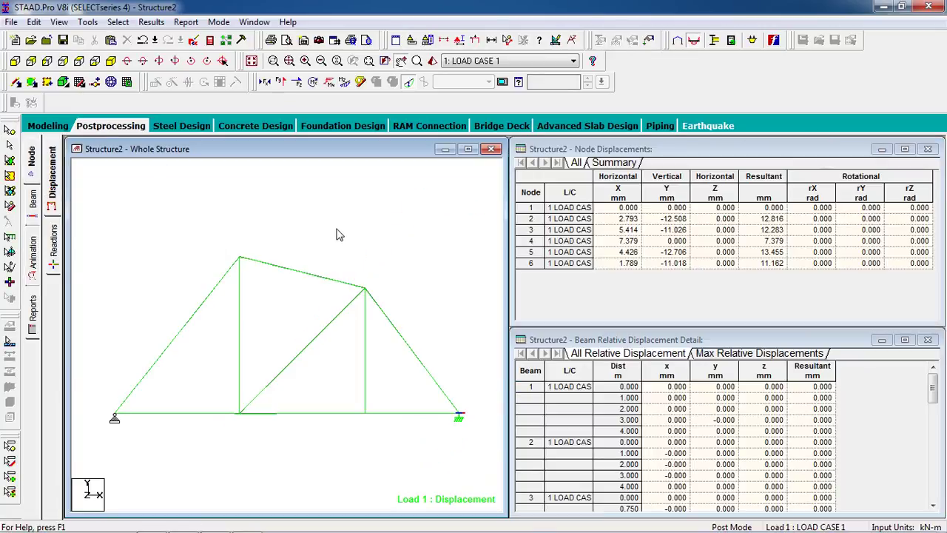